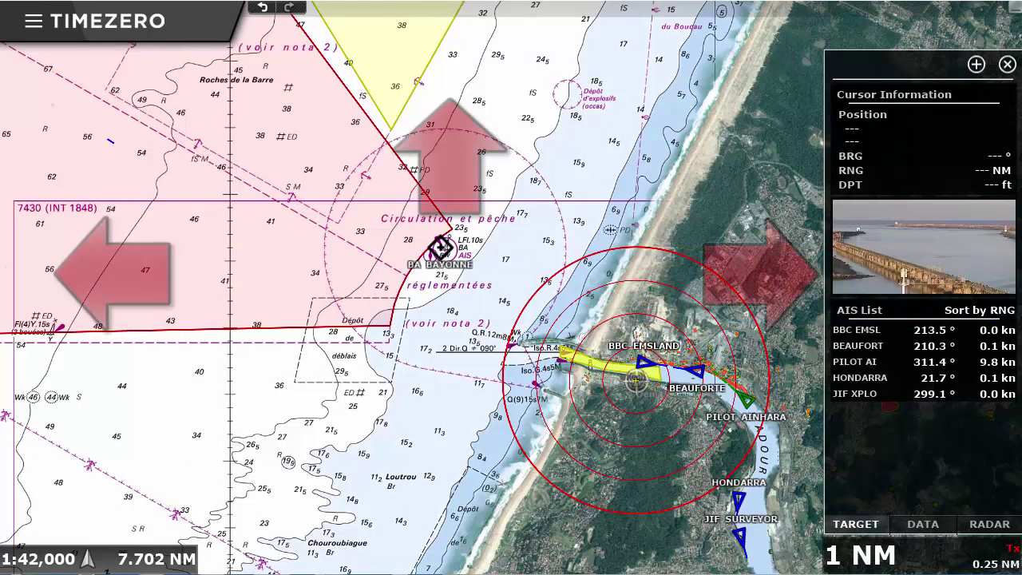
- Tour the Analyze, Radar, Camera, Camera+Chart and Update workspaces, then return to Monitoring
mouse_move(484, 506)
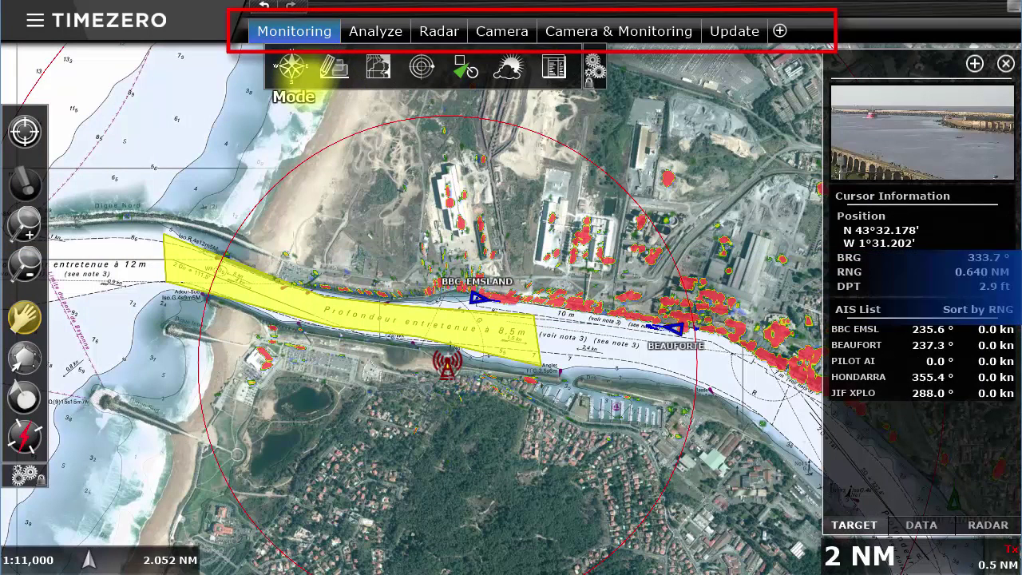
left_click(367, 30)
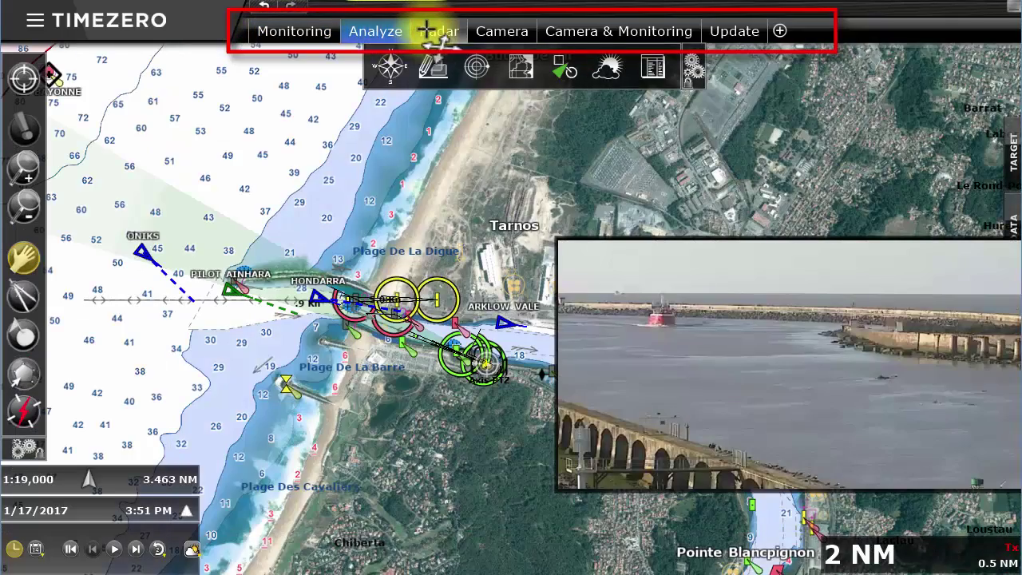
left_click(426, 30)
left_click(488, 31)
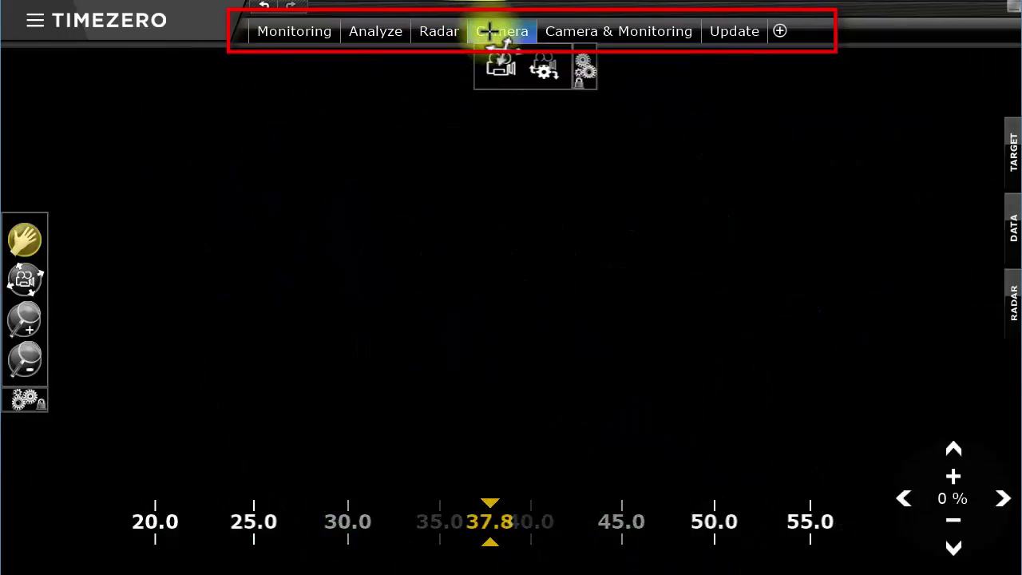
left_click(589, 30)
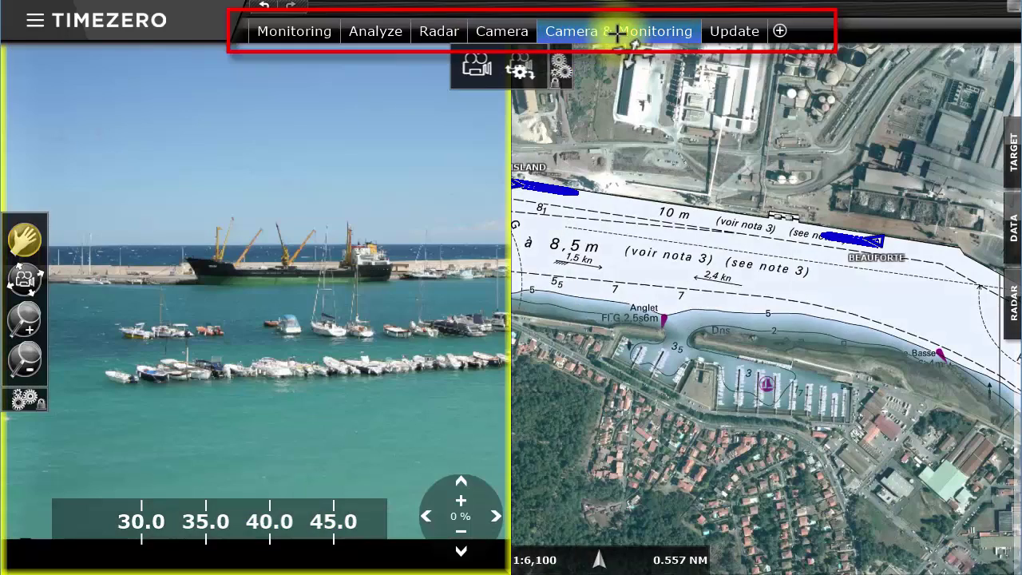
left_click(722, 32)
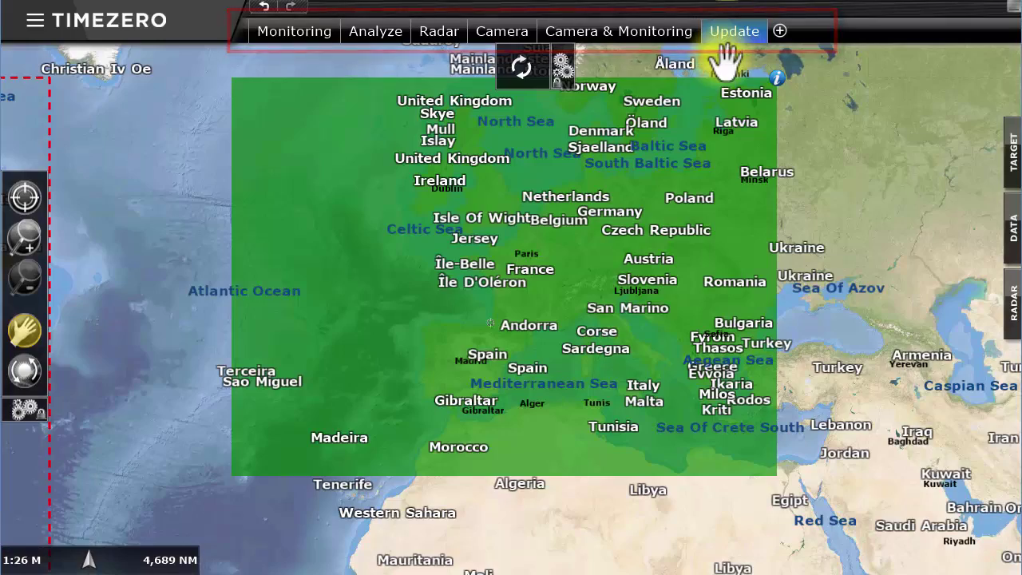
left_click(306, 30)
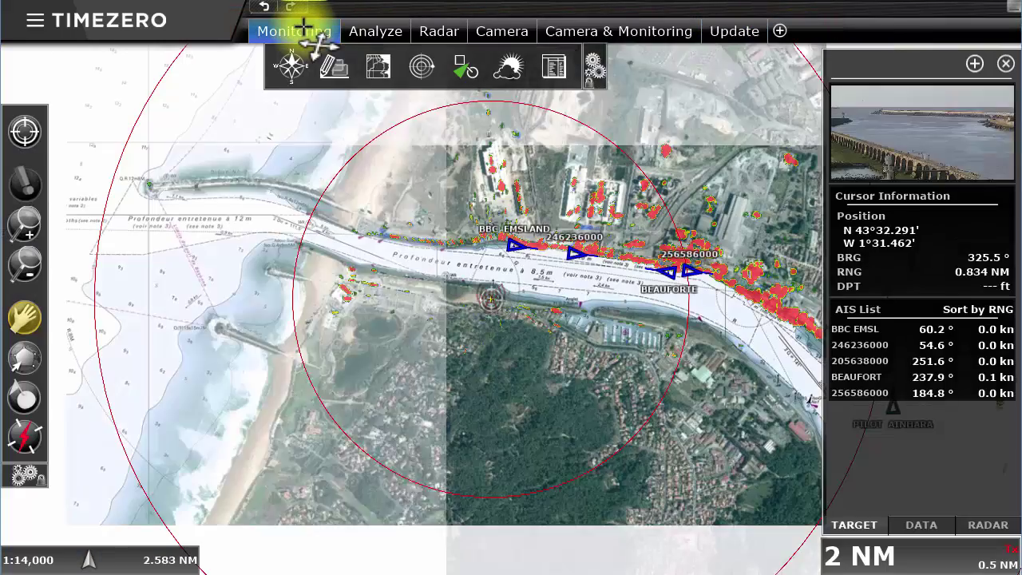
- Play the weather forecast in Analyze, advance the replay time, and set the chart to 3D
scroll(548, 254, "down", 4)
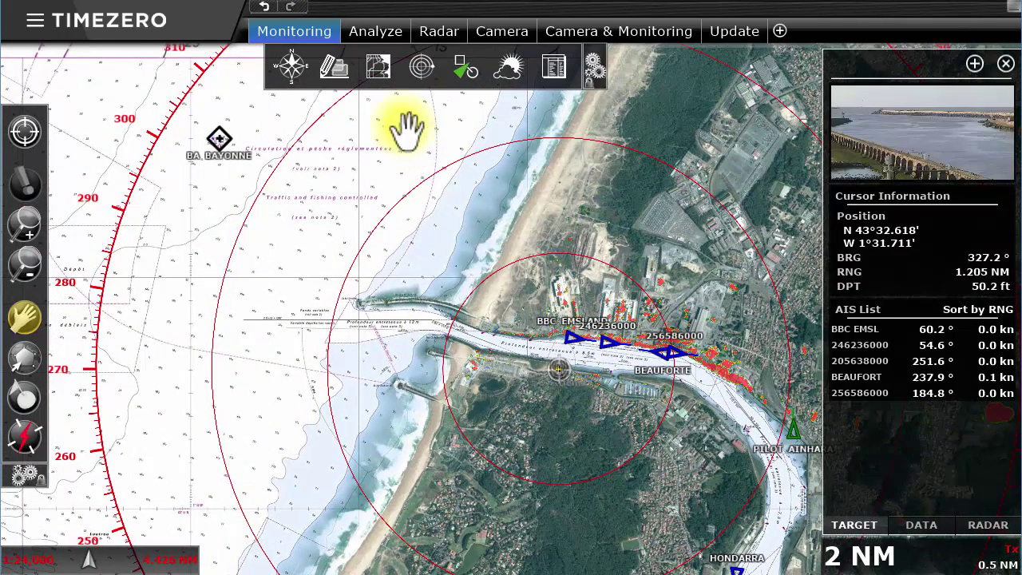
left_click(384, 30)
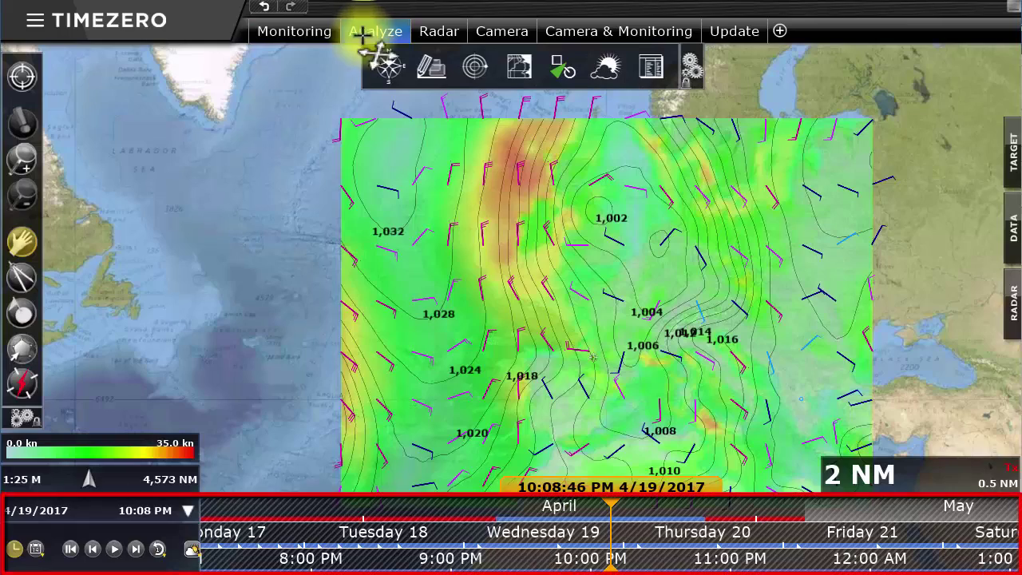
left_click(117, 548)
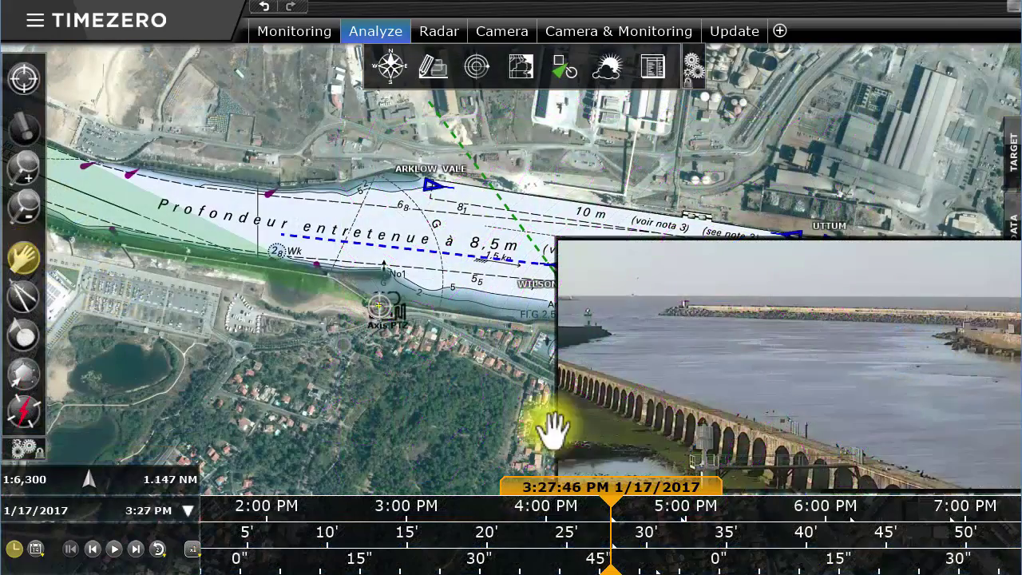
left_click_drag(954, 563, 408, 555)
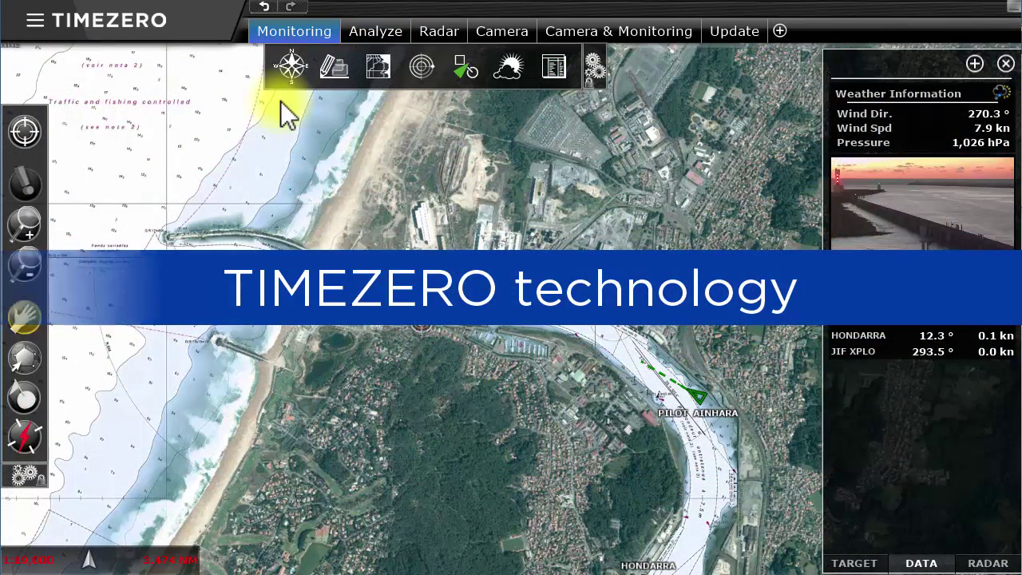
left_click(296, 67)
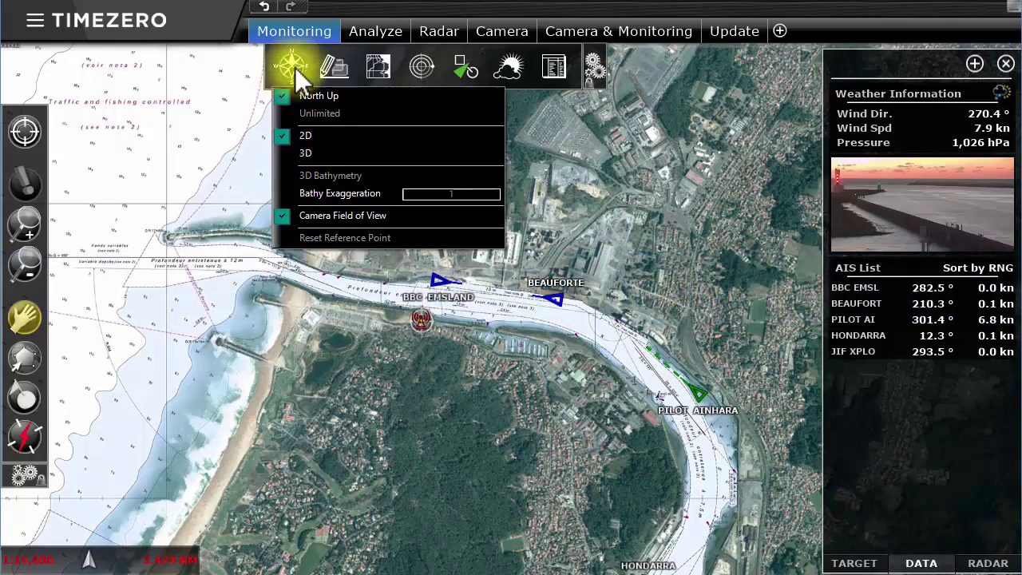
left_click(305, 153)
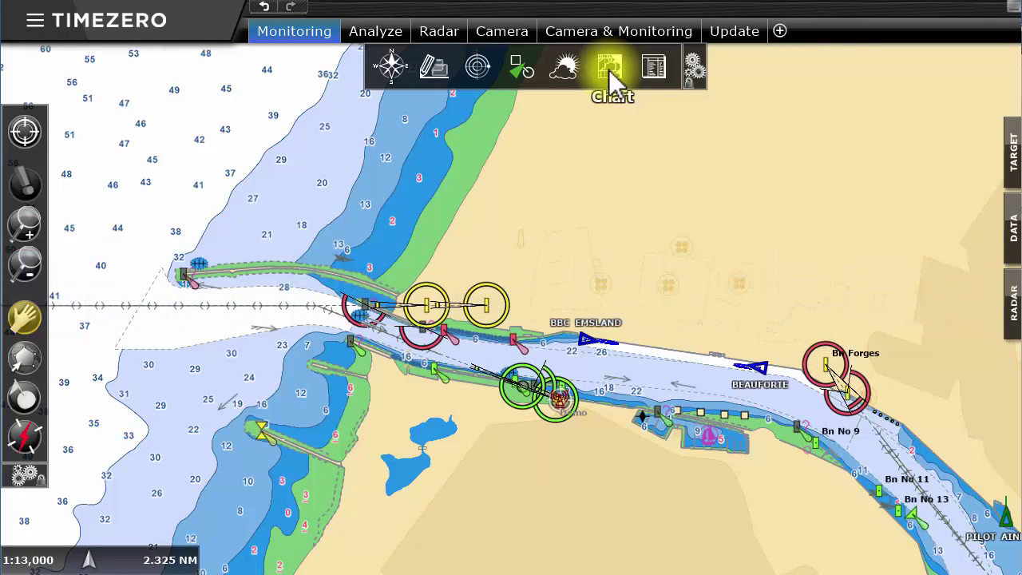
- Preview the harbour on MM3D Raster charts and zoom in
left_click(611, 74)
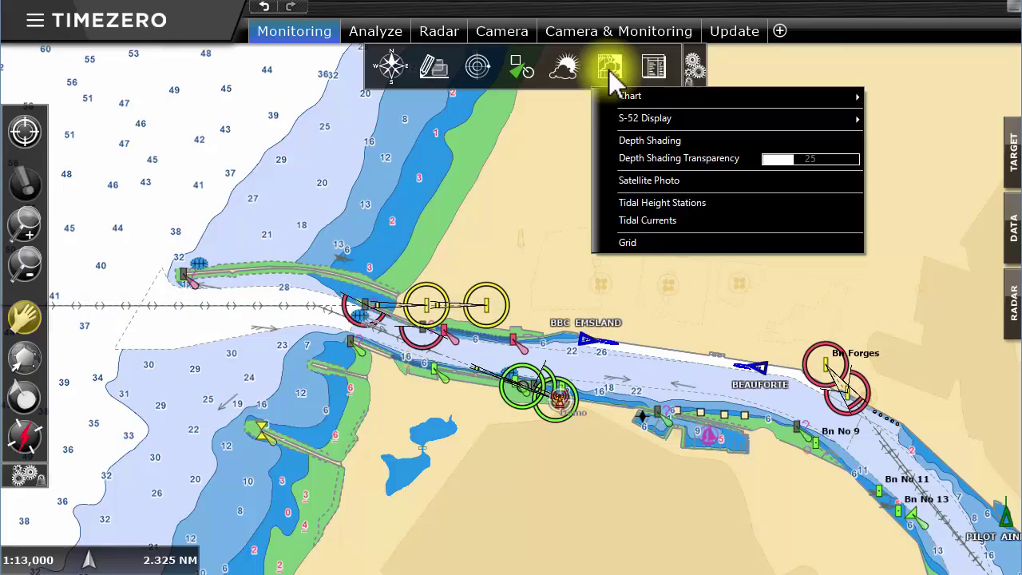
mouse_move(859, 99)
left_click(921, 170)
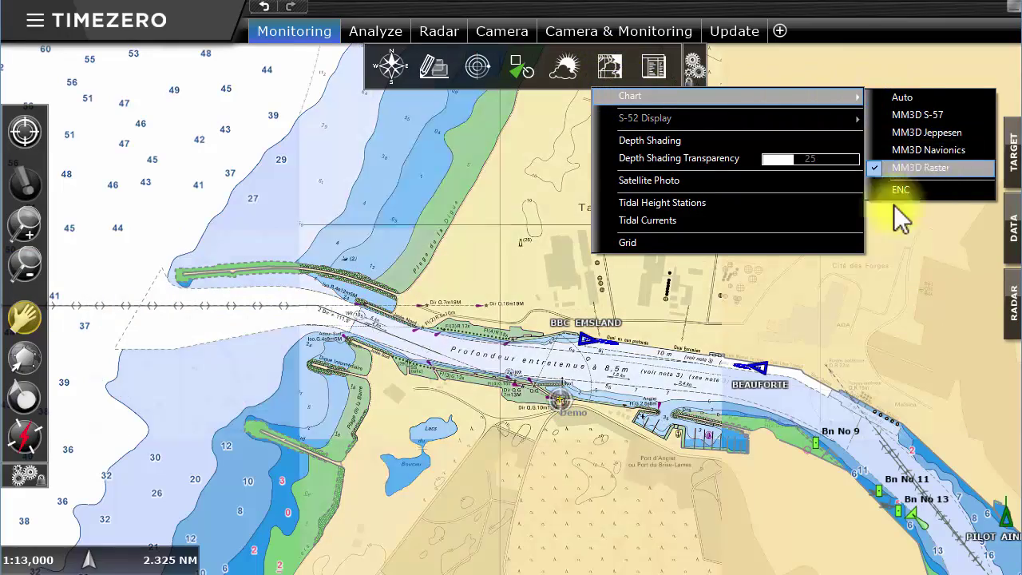
left_click(724, 470)
scroll(711, 468, "up", 5)
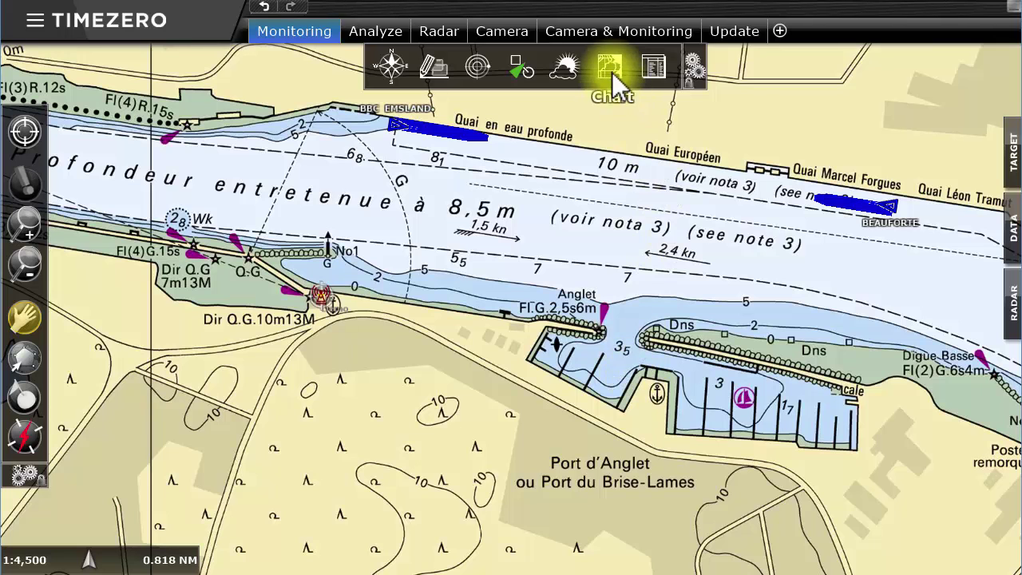
- Switch the chart source to MM3D Navionics vector charts
left_click(611, 70)
mouse_move(805, 99)
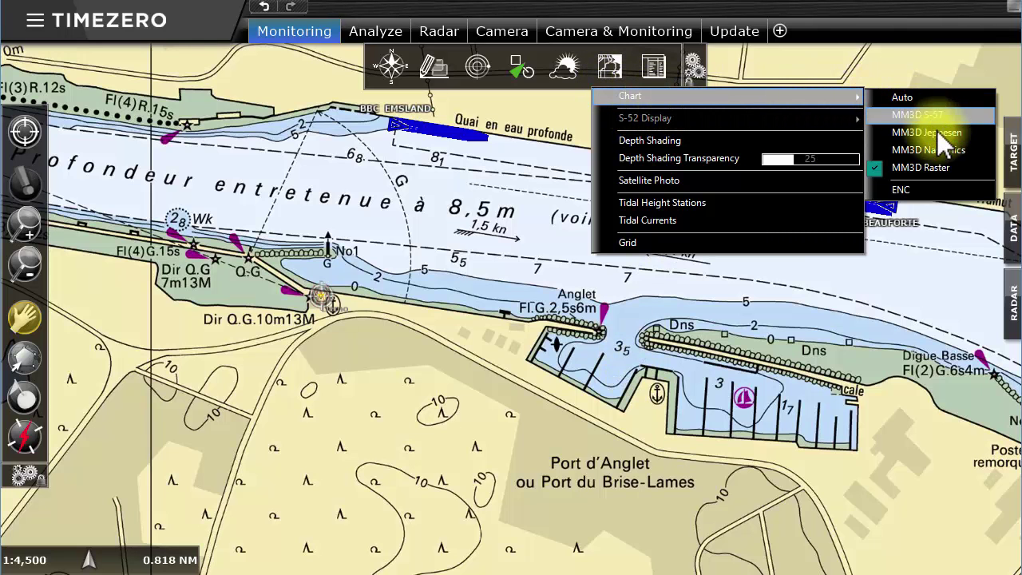
left_click(949, 150)
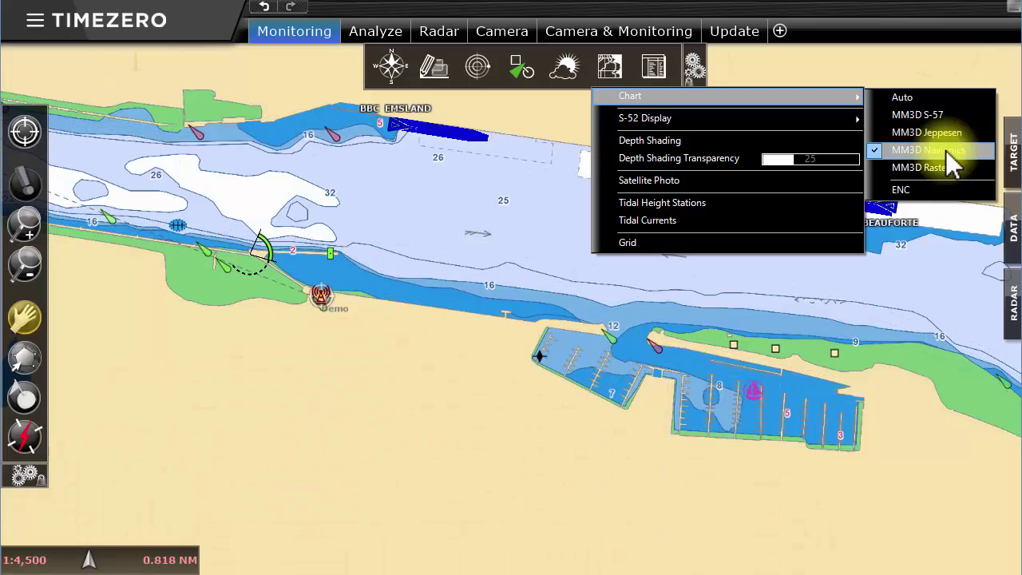
left_click(743, 335)
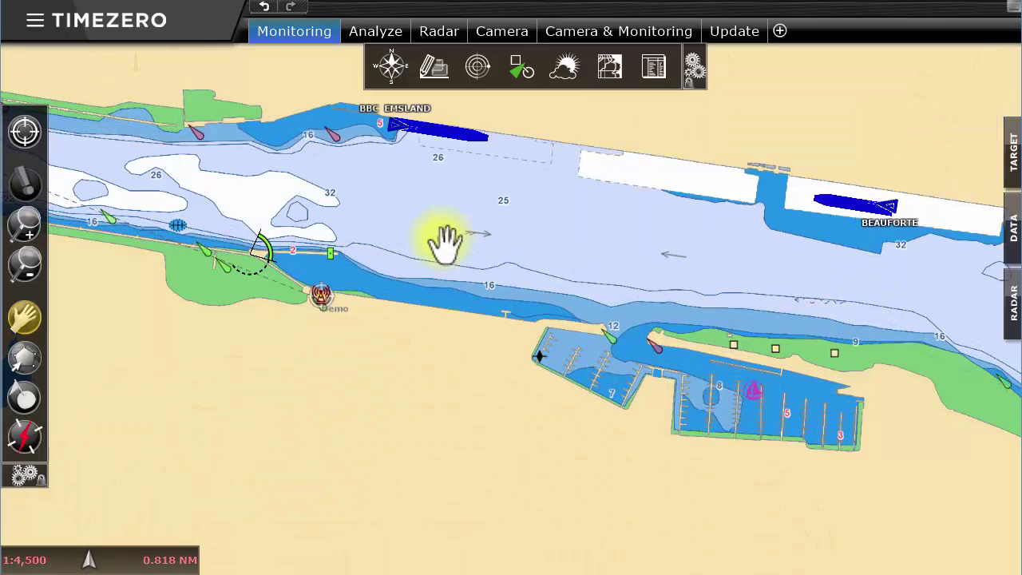
scroll(444, 244, "down", 5)
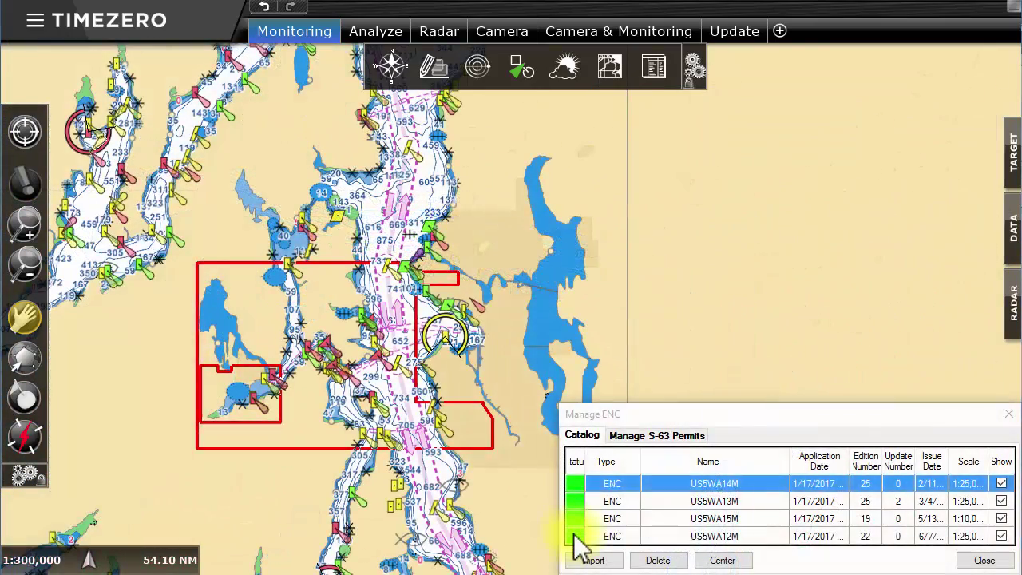
- Centre the chart on ENC cell US5WA12M, then on US5WA15M
left_click(581, 538)
left_click(723, 561)
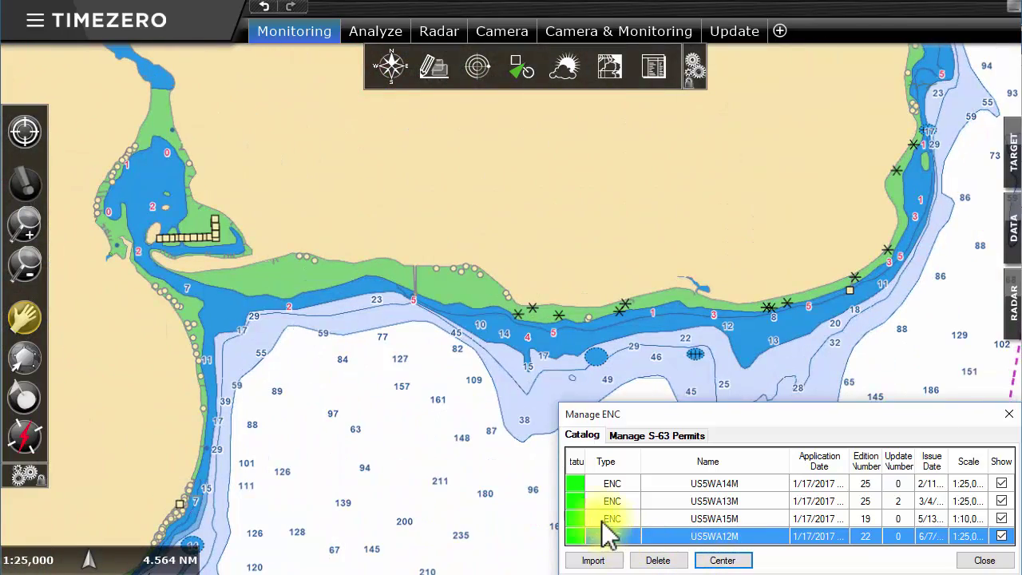
left_click(611, 519)
left_click(721, 561)
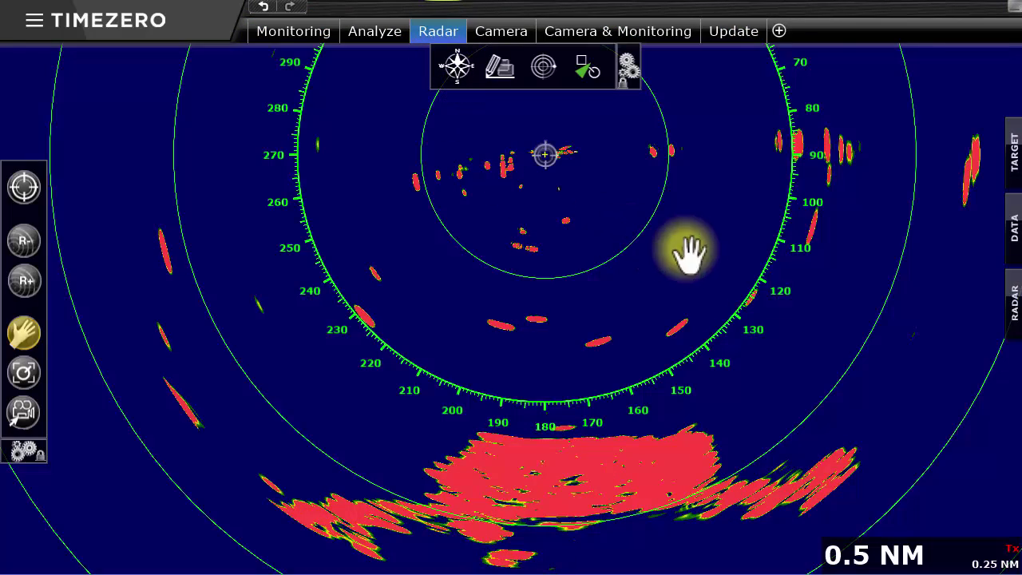
- Set radar gain to 33 %, overlay radar on the Monitoring chart, and mask echoes inside the boundary
left_click(1013, 308)
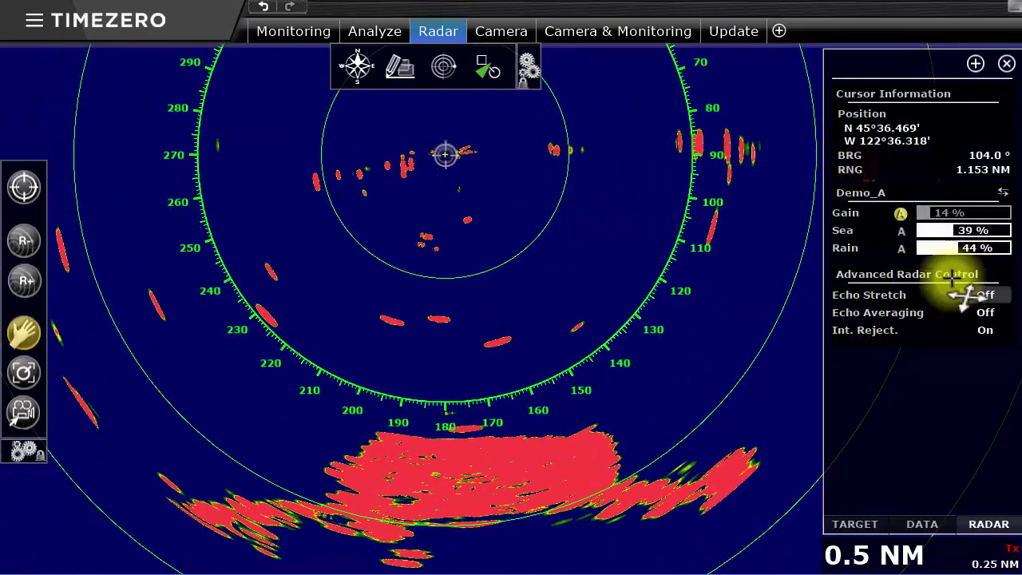
left_click_drag(922, 212, 947, 212)
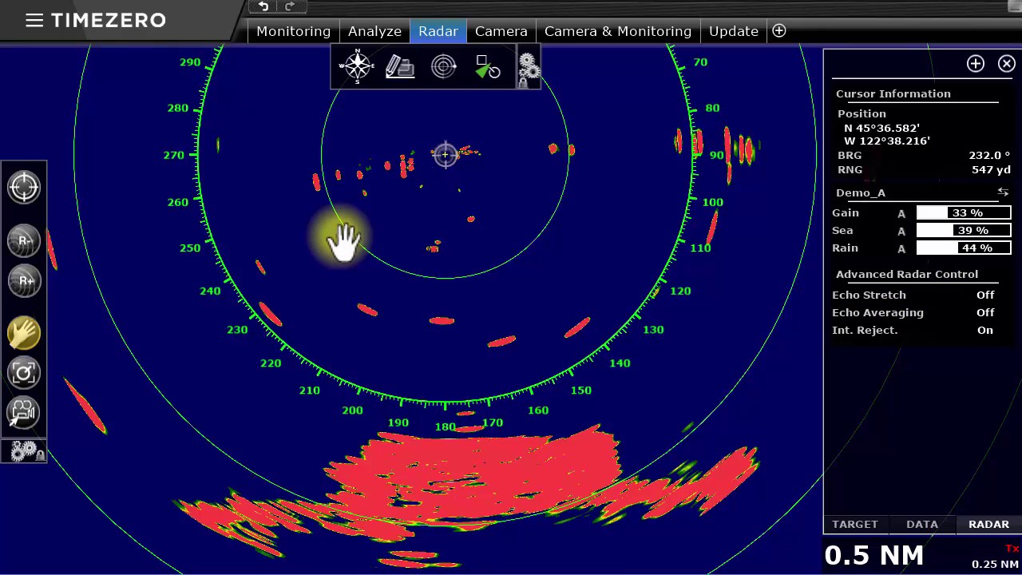
left_click(292, 30)
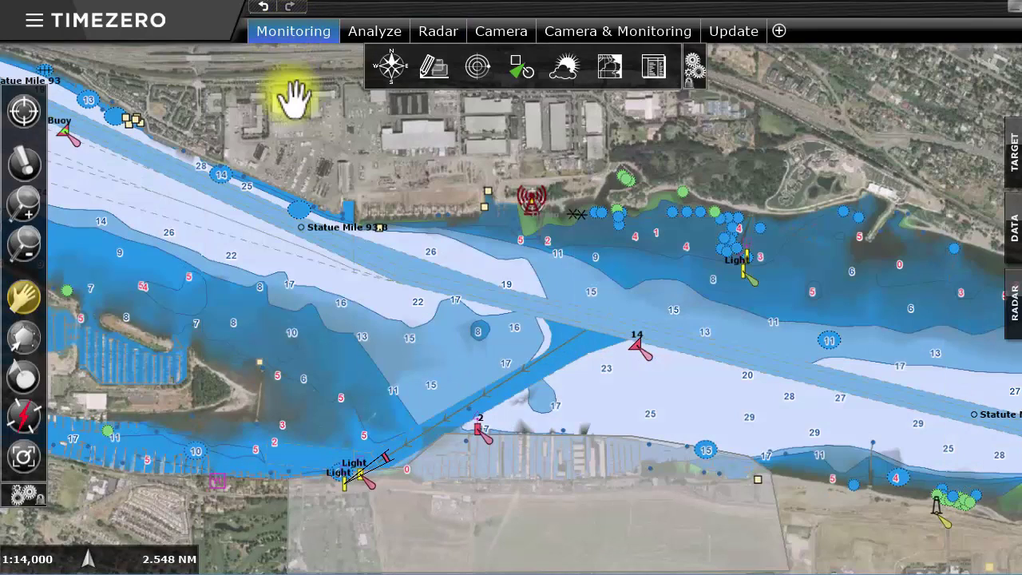
left_click(477, 67)
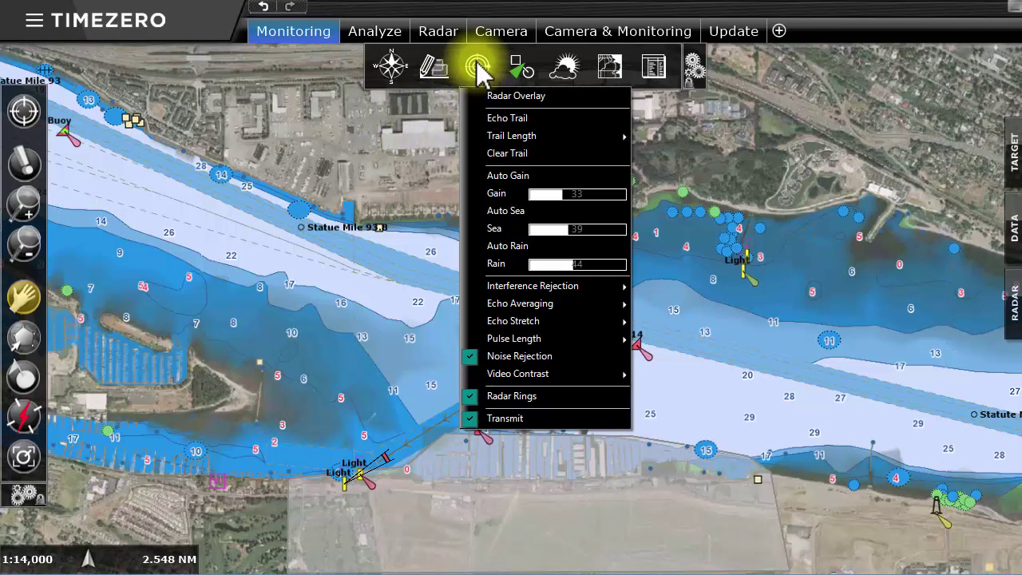
left_click(493, 100)
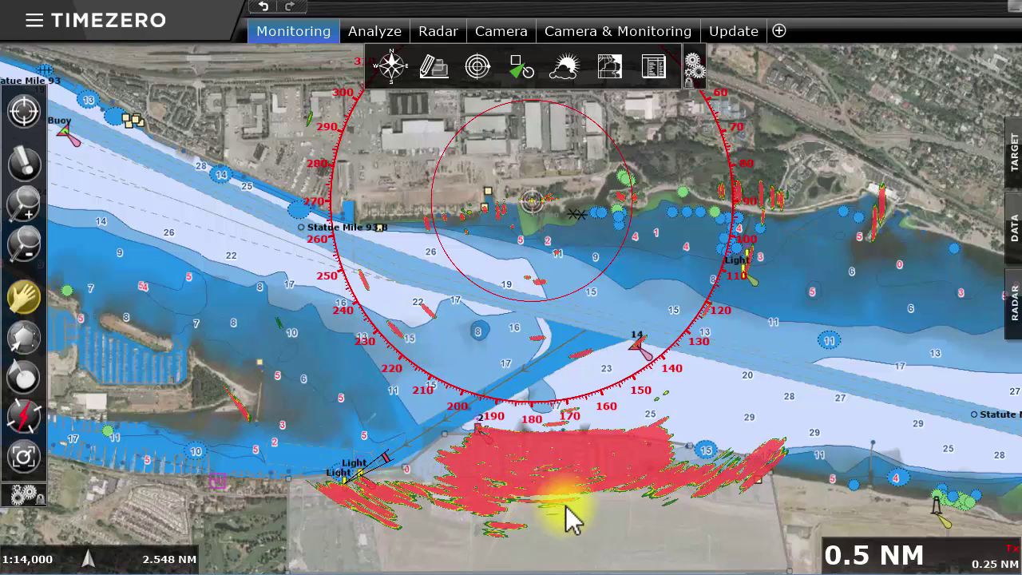
right_click(646, 509)
left_click(687, 499)
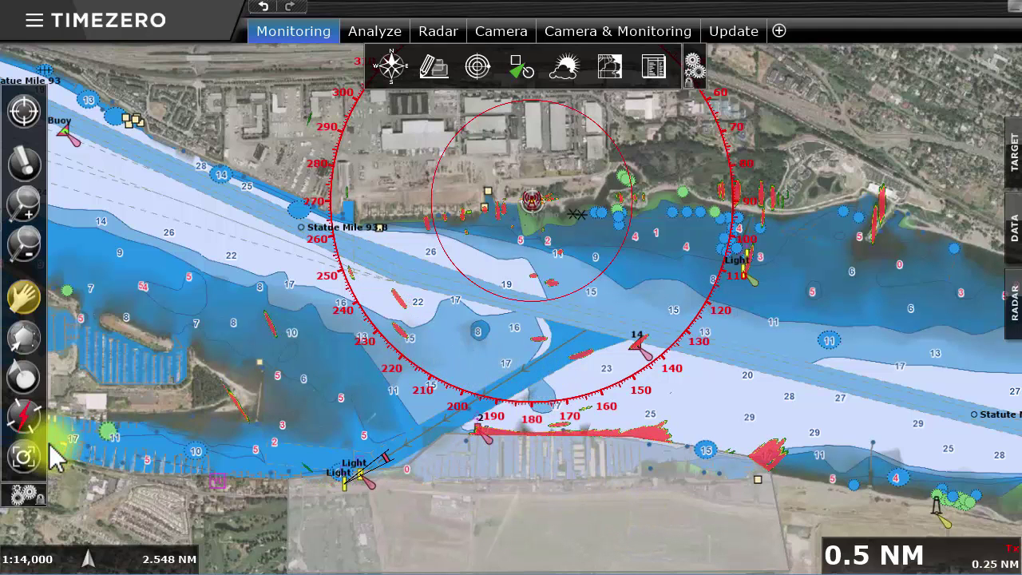
- Use Acquire Target twice to track two radar echoes on the river
left_click(24, 459)
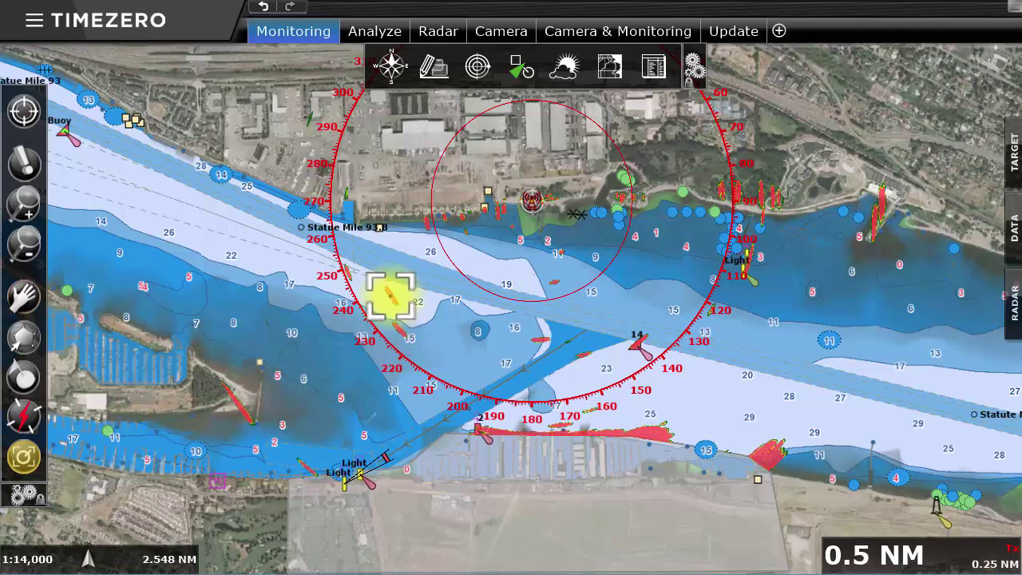
left_click(390, 296)
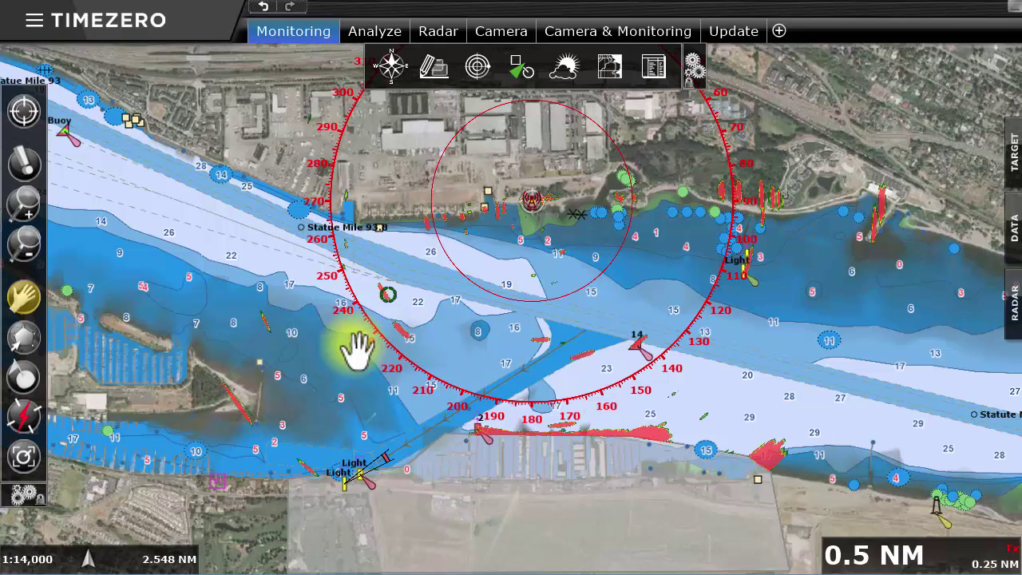
left_click(38, 465)
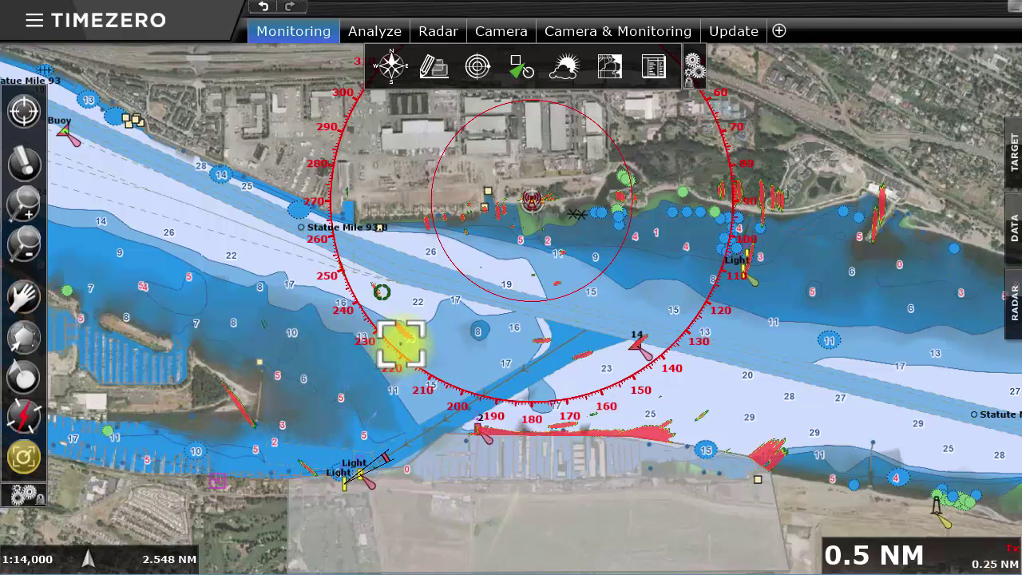
left_click(404, 333)
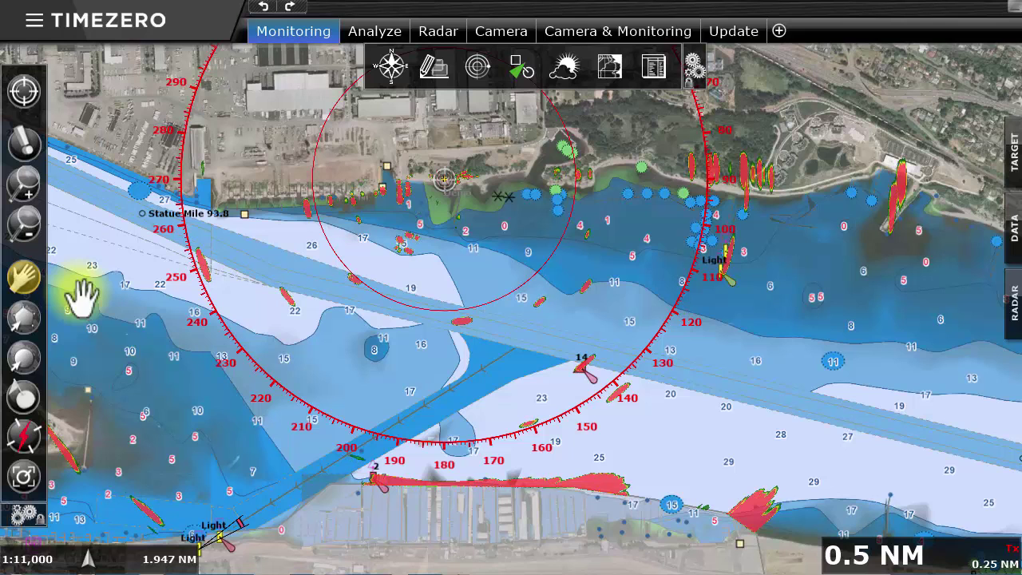
- Draw a four-corner rectangle across the channel and set it as an ARPA Auto Acquisition zone
left_click(22, 319)
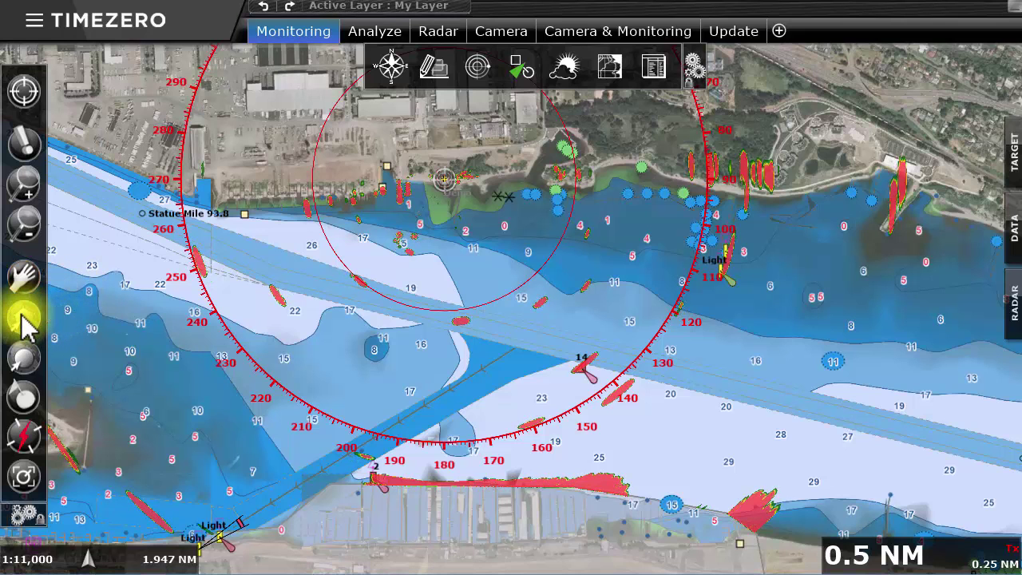
left_click(240, 250)
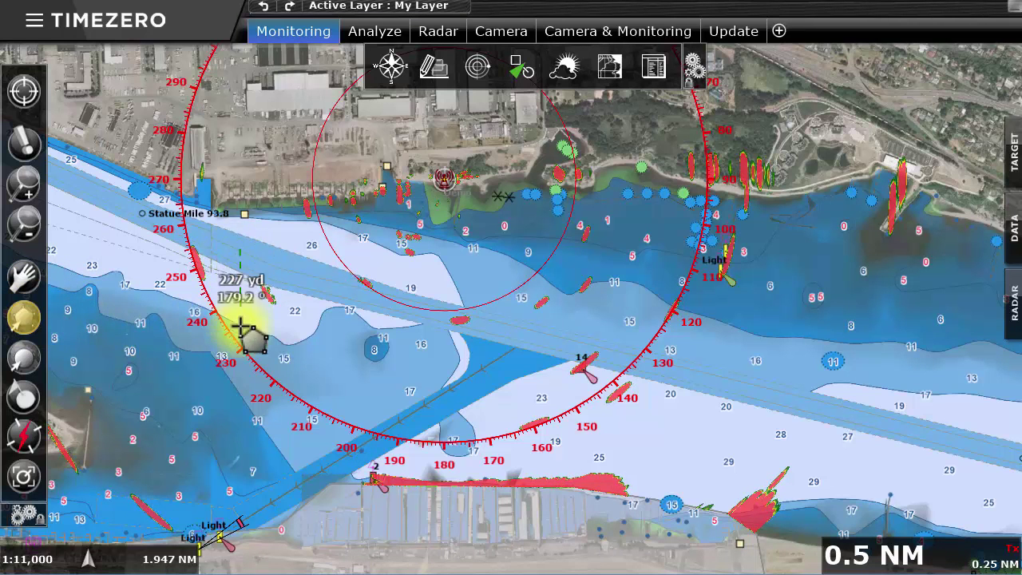
left_click(241, 423)
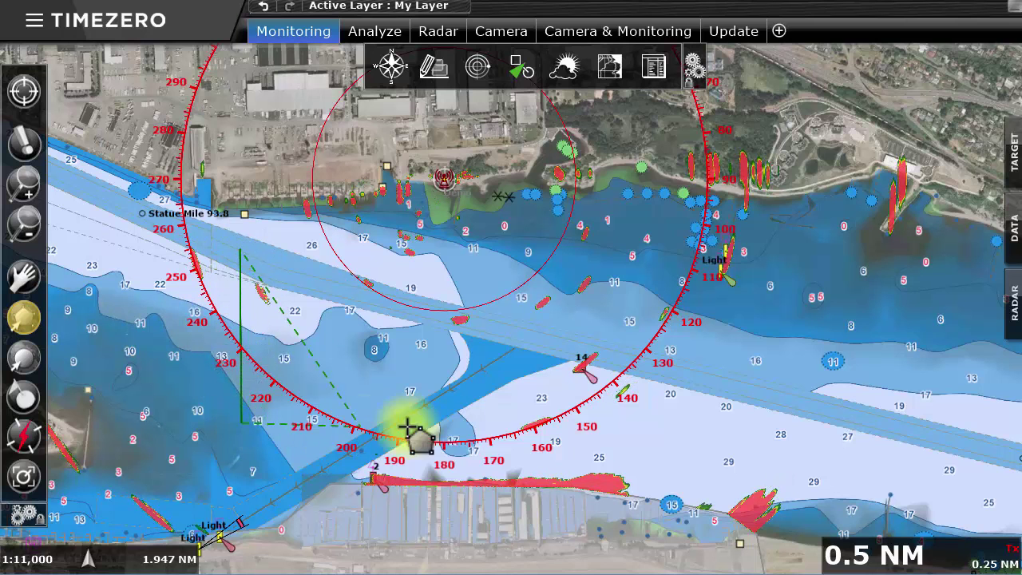
left_click(693, 430)
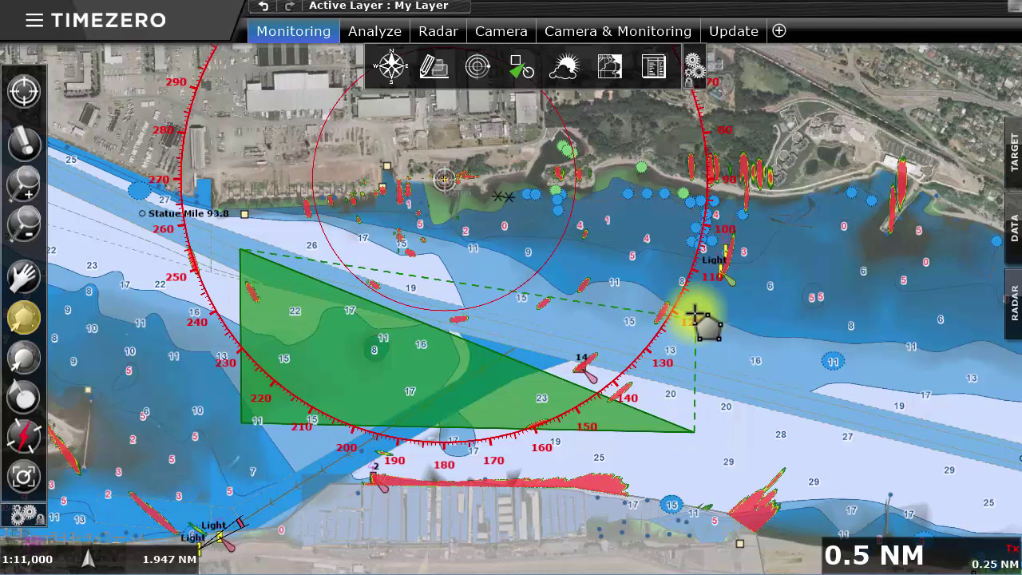
double_click(684, 266)
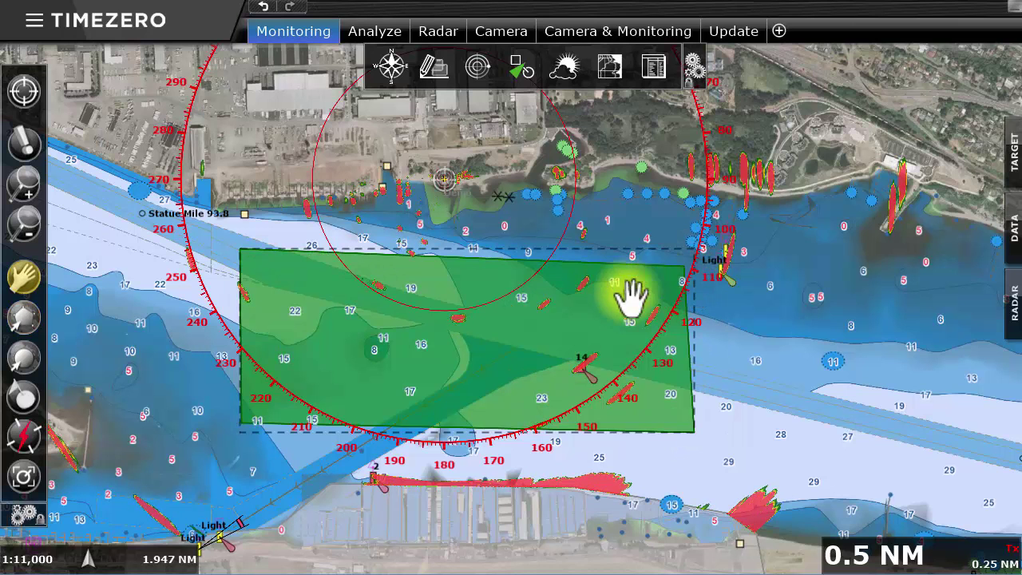
right_click(506, 307)
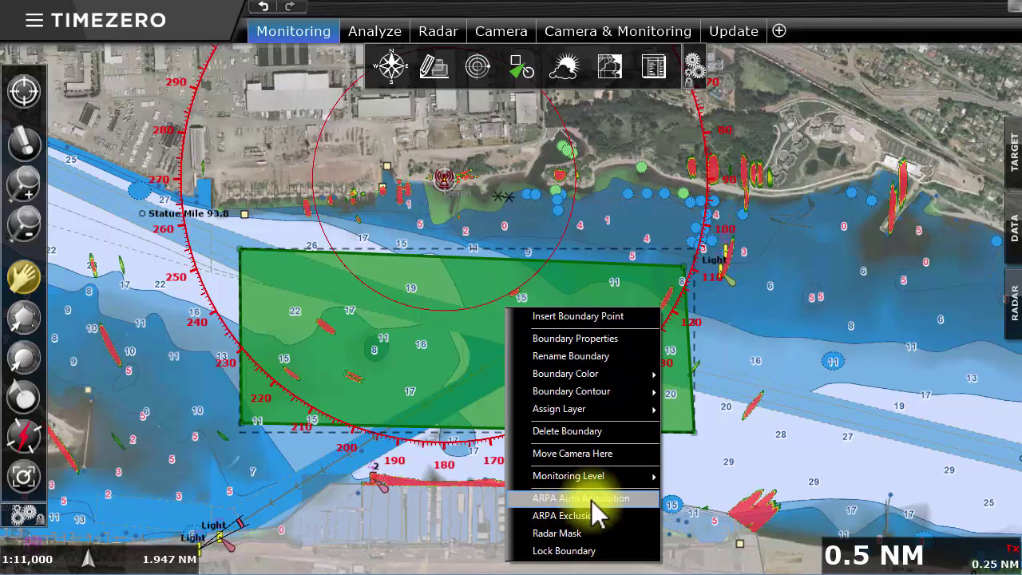
left_click(639, 499)
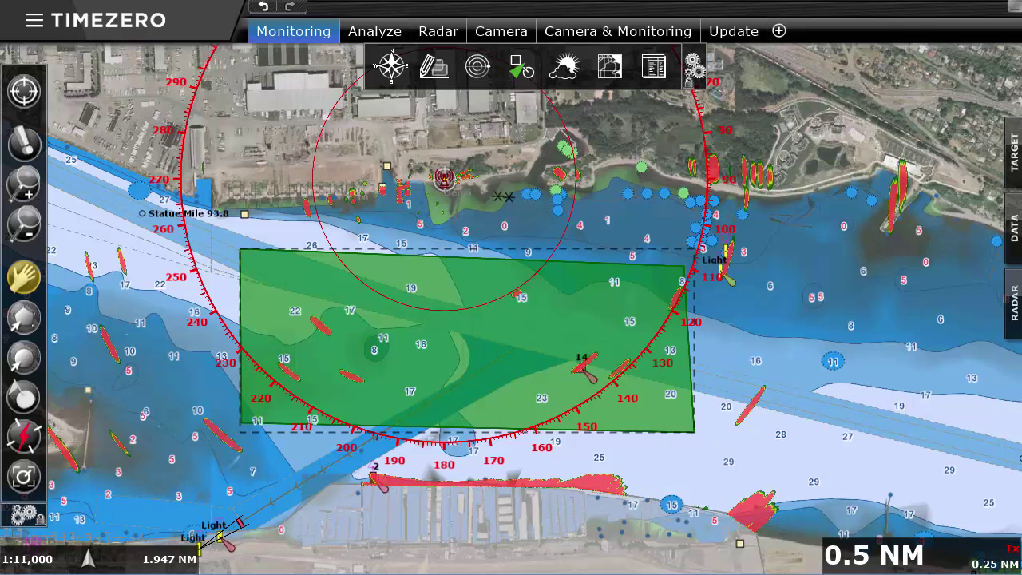
- Draw a small square around the mark near the 14 sounding and set it as ARPA Exclusion
key("b")
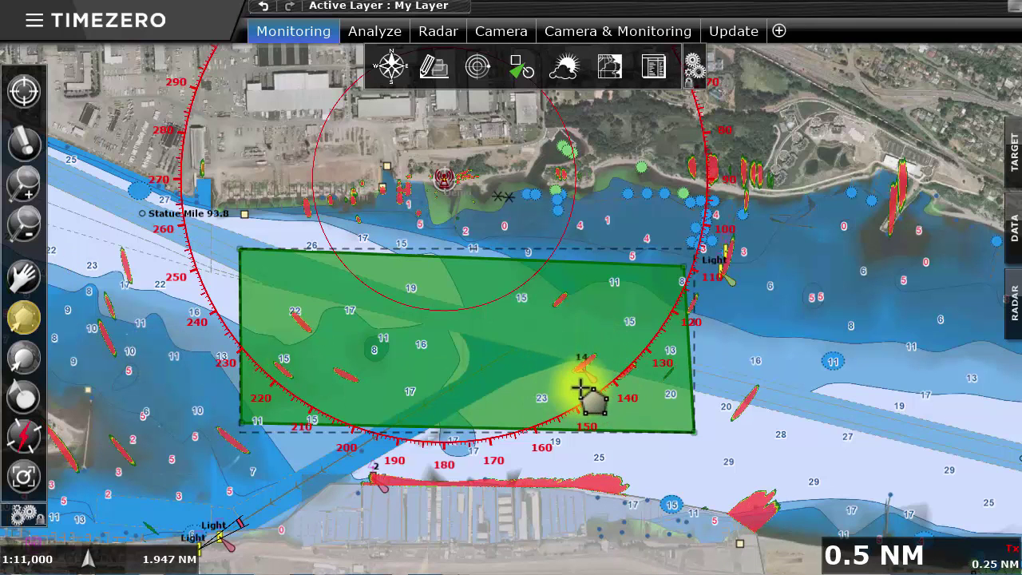
mouse_move(564, 345)
left_mouse_down()
mouse_move(565, 376)
mouse_move(599, 376)
mouse_move(604, 344)
mouse_move(604, 354)
left_mouse_up()
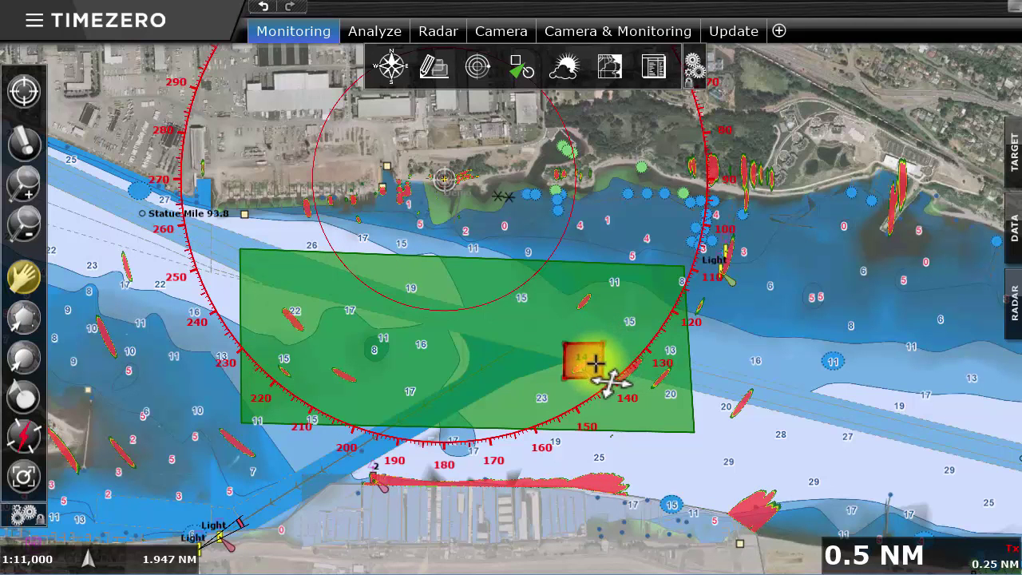
right_click(597, 368)
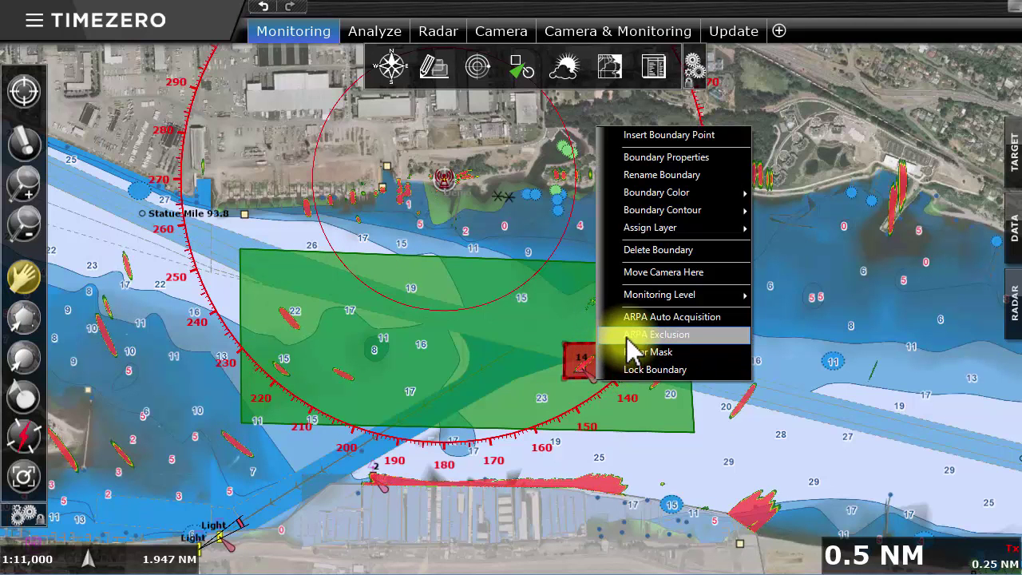
left_click(706, 334)
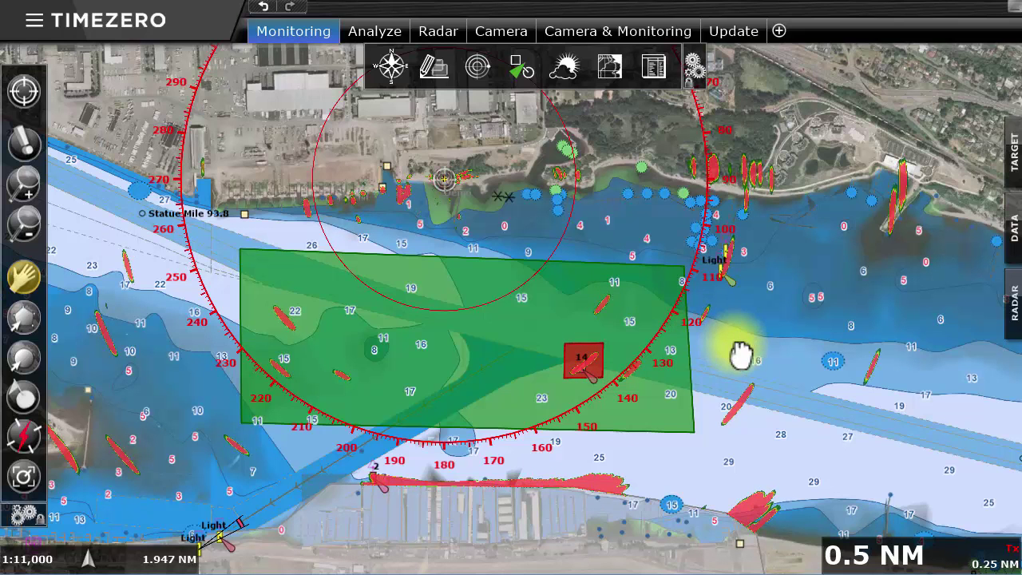
- Enable ARPA Auto Acquisition in the Targets menu and set Visible Layers to None
left_click(522, 71)
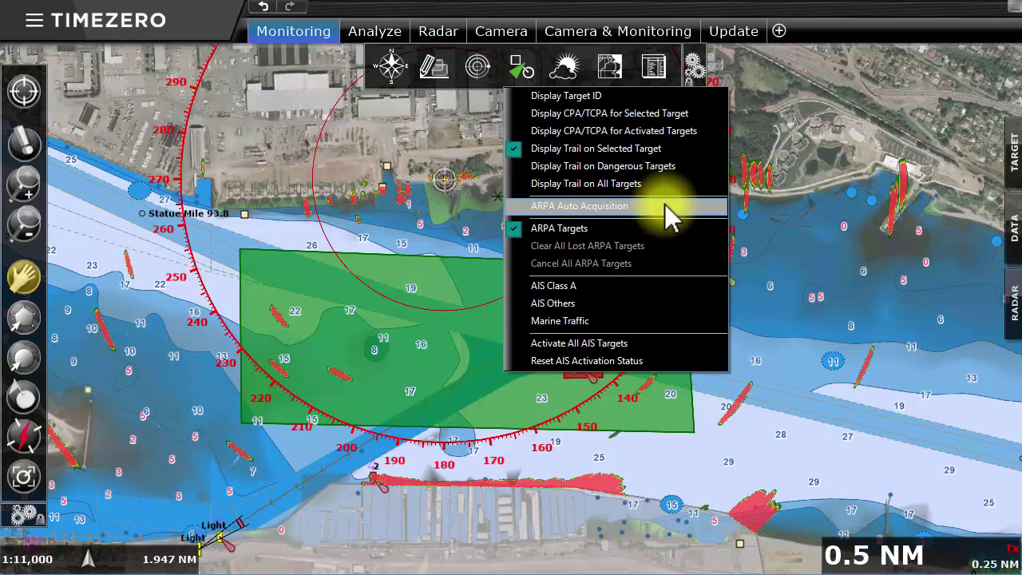
left_click(765, 312)
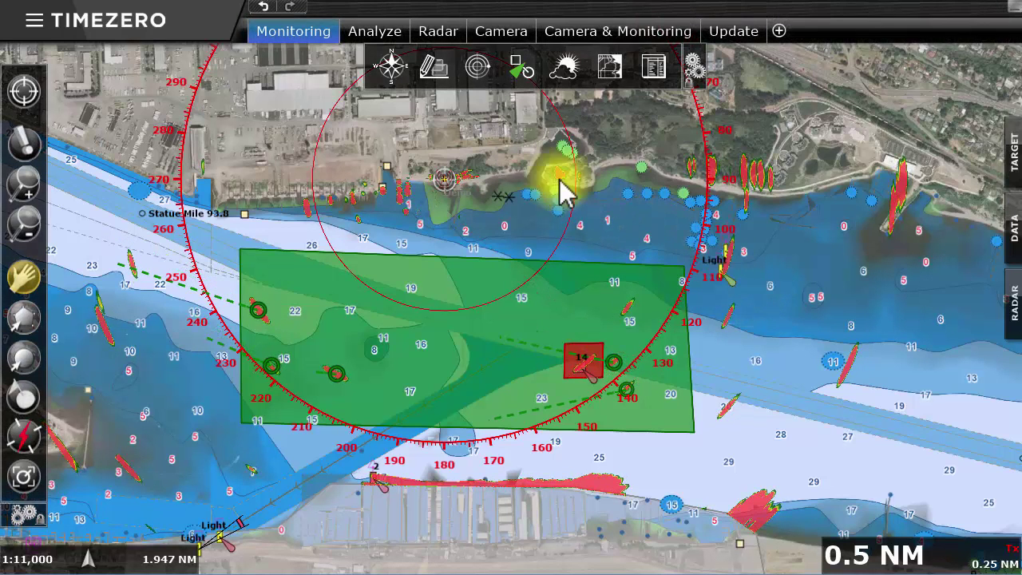
left_click(434, 68)
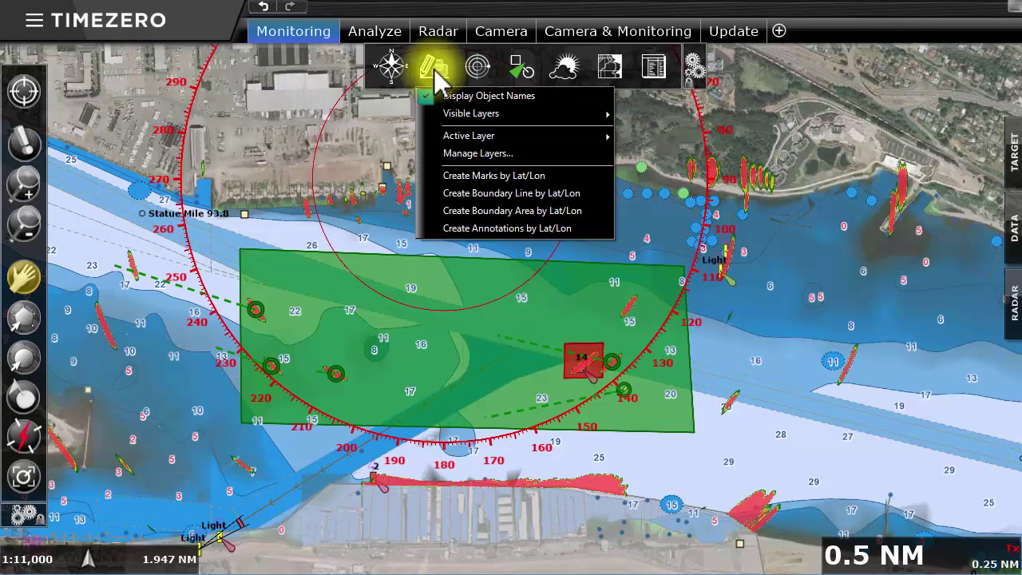
mouse_move(467, 115)
left_click(660, 132)
left_click(876, 305)
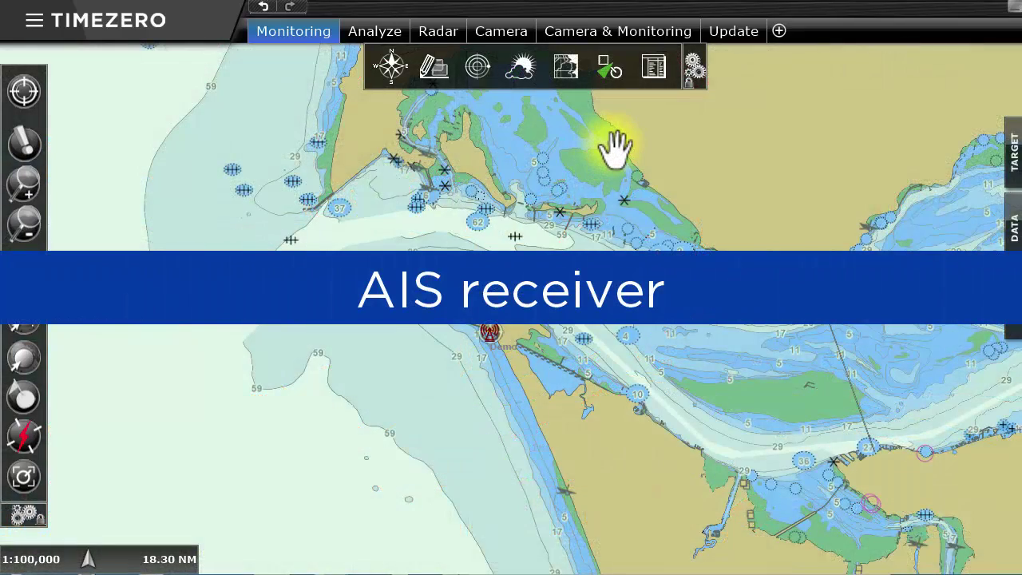
- Show AIS Class A and AIS Others targets on the chart
left_click(615, 80)
left_click(679, 286)
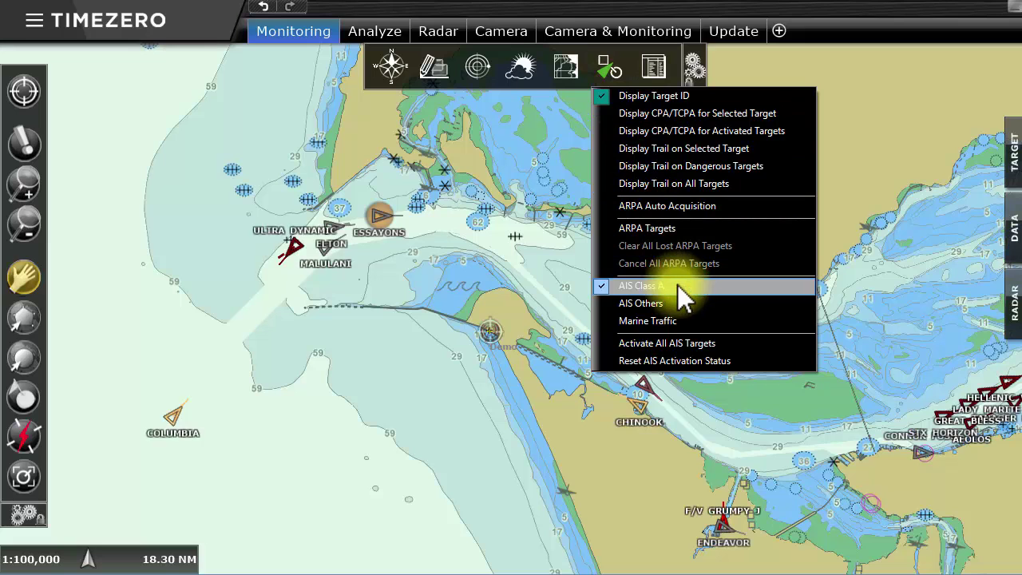
left_click(683, 303)
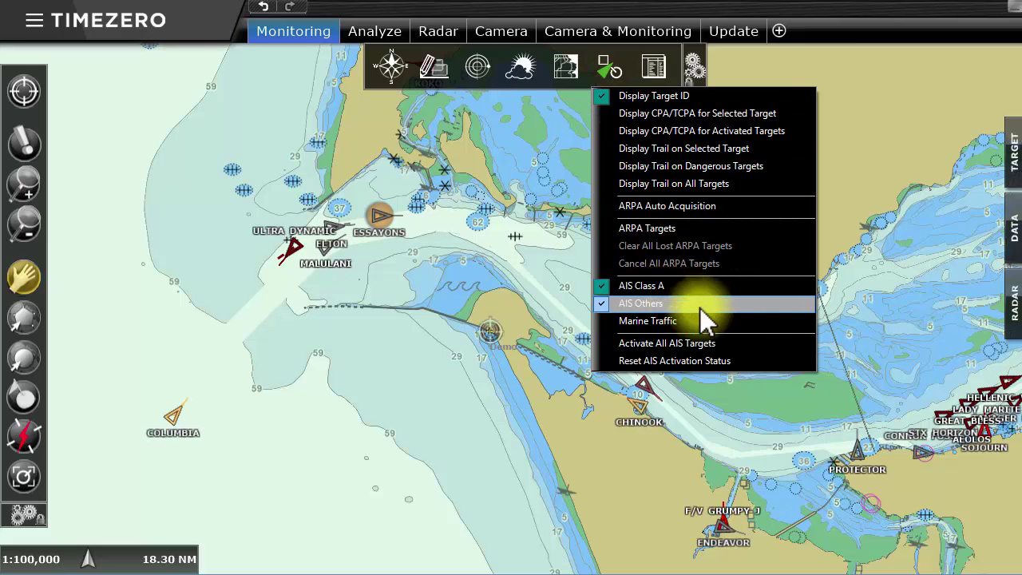
- Review the ESSAYONS vessel's Properties window, then close it
mouse_move(384, 230)
double_click(384, 230)
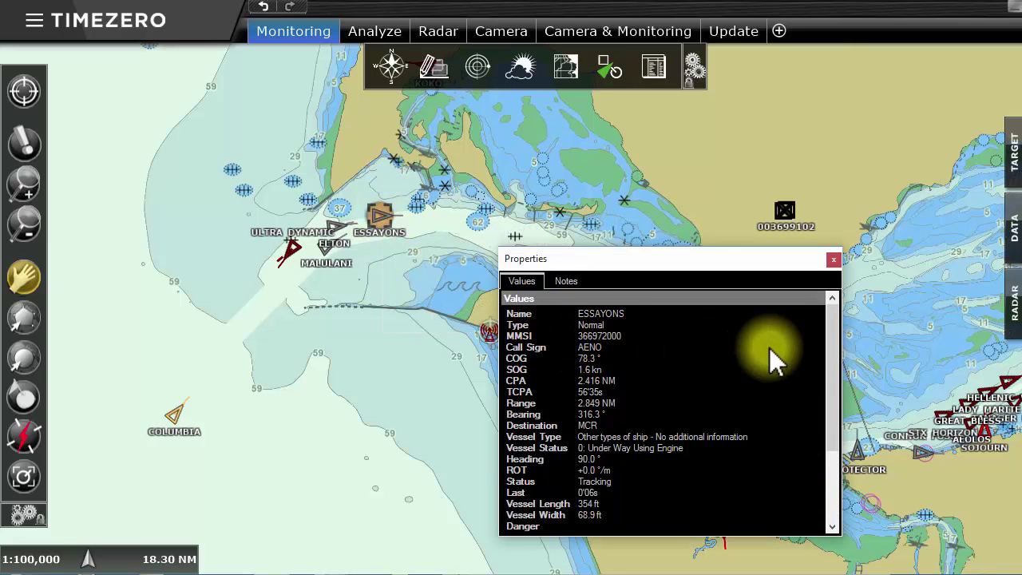
left_click_drag(830, 345, 815, 423)
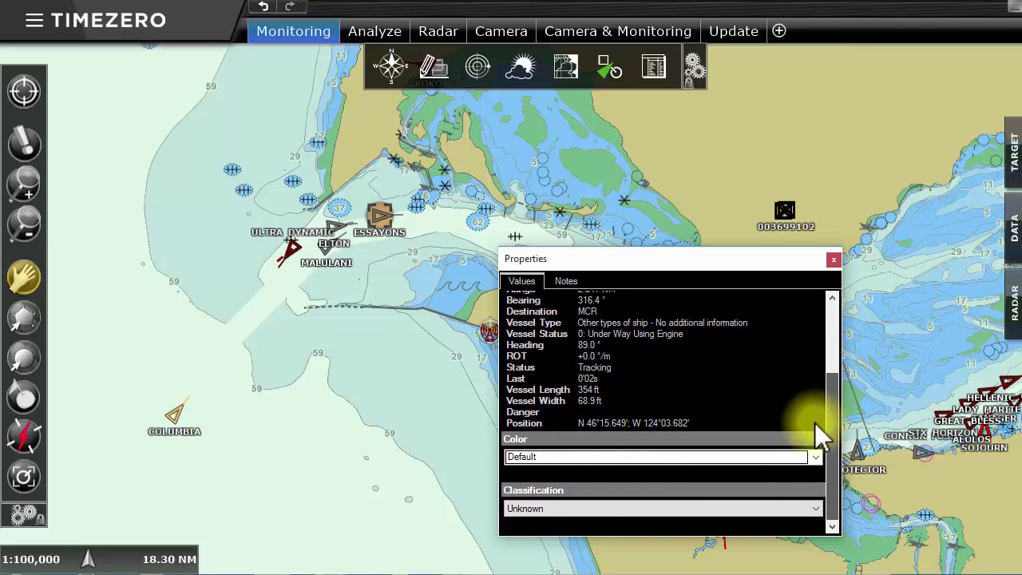
left_click(833, 260)
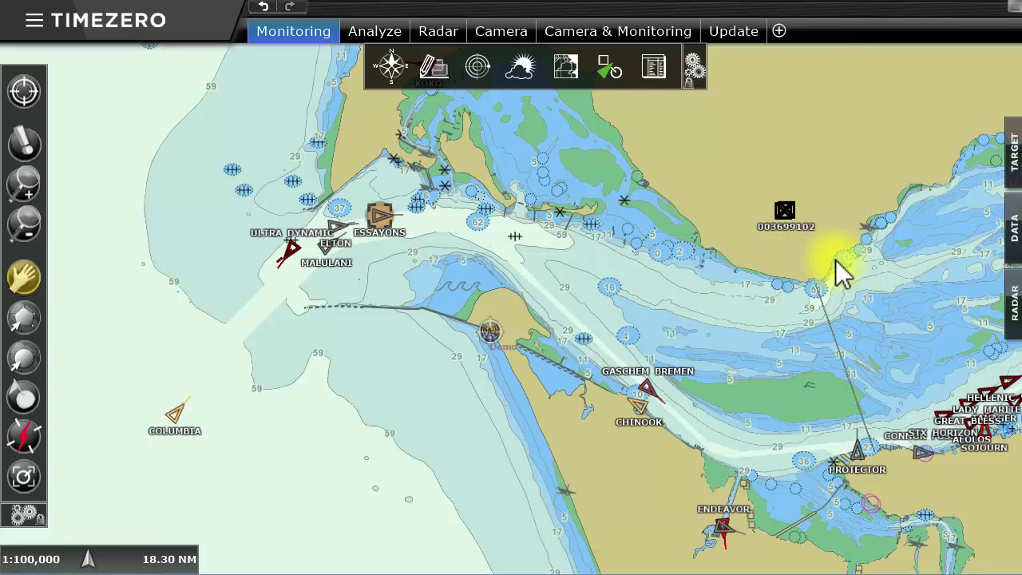
- Open the AIS List of all vessels and scroll through it
left_click(664, 71)
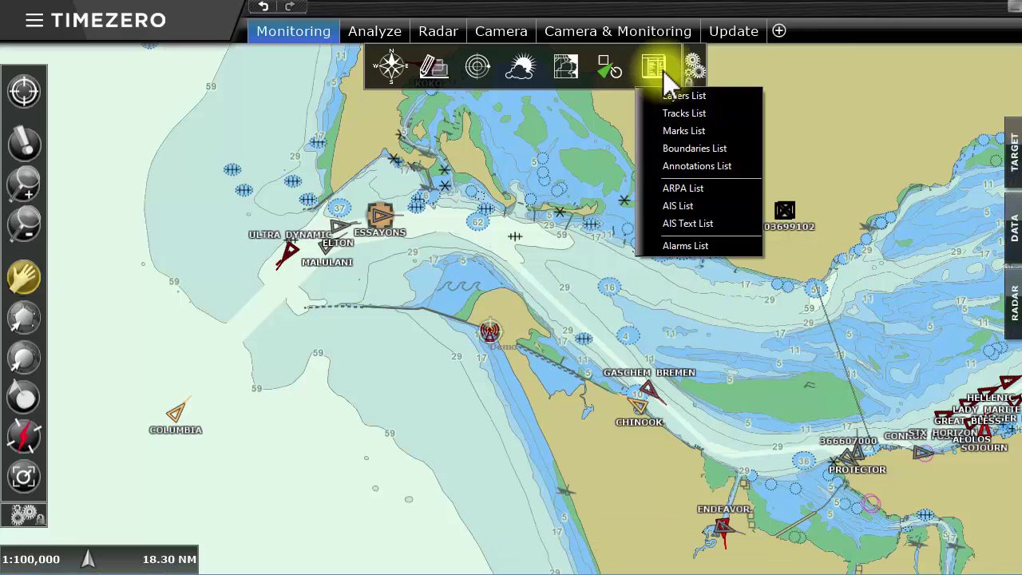
left_click(683, 206)
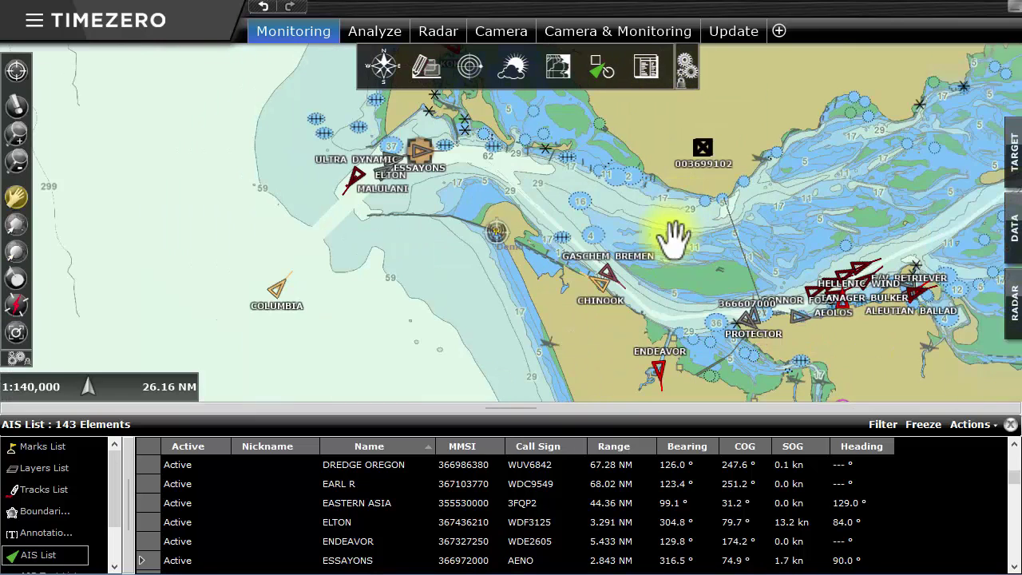
scroll(511, 504, "down", 10)
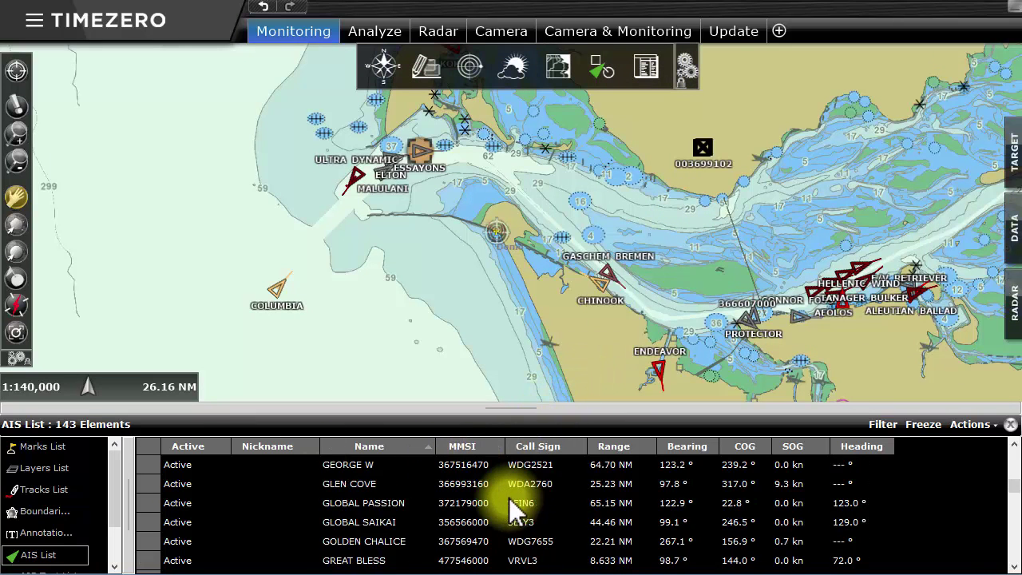
scroll(515, 507, "up", 2)
scroll(515, 507, "up", 12)
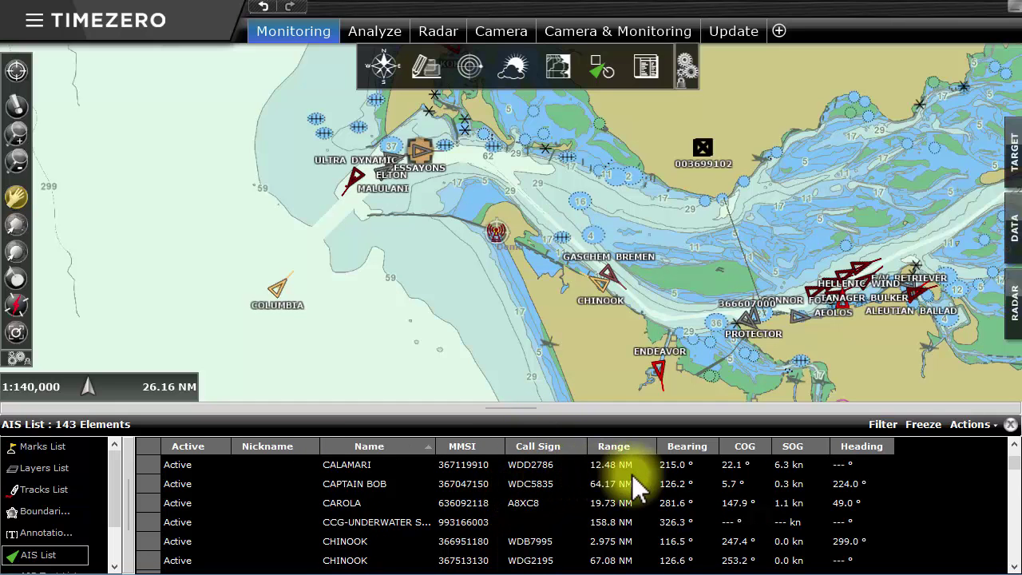
- Sort the list by SOG fastest first and centre on SEASPAN COMMODORE and MUIR MILACH
left_click(801, 449)
left_click(801, 449)
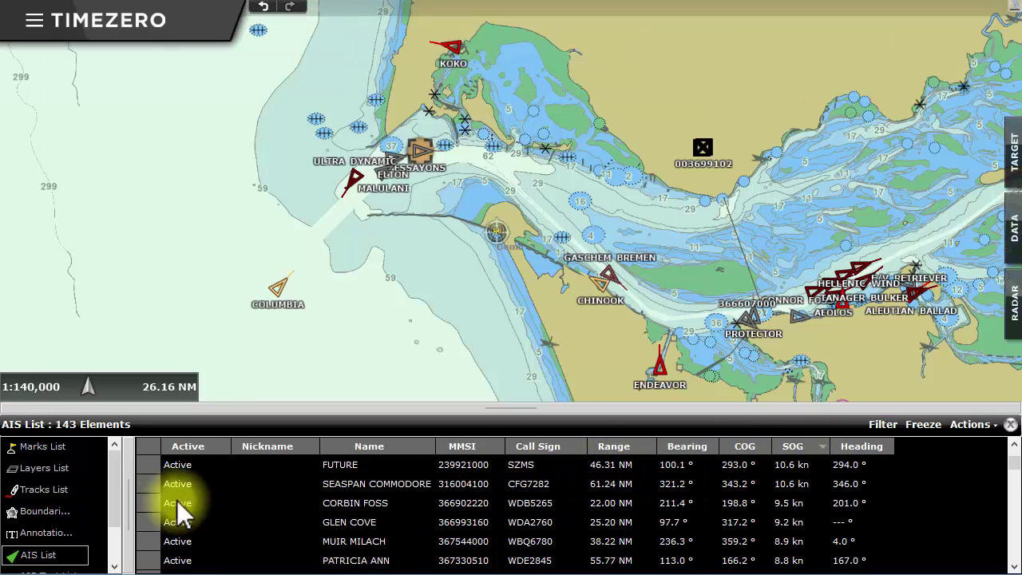
double_click(155, 465)
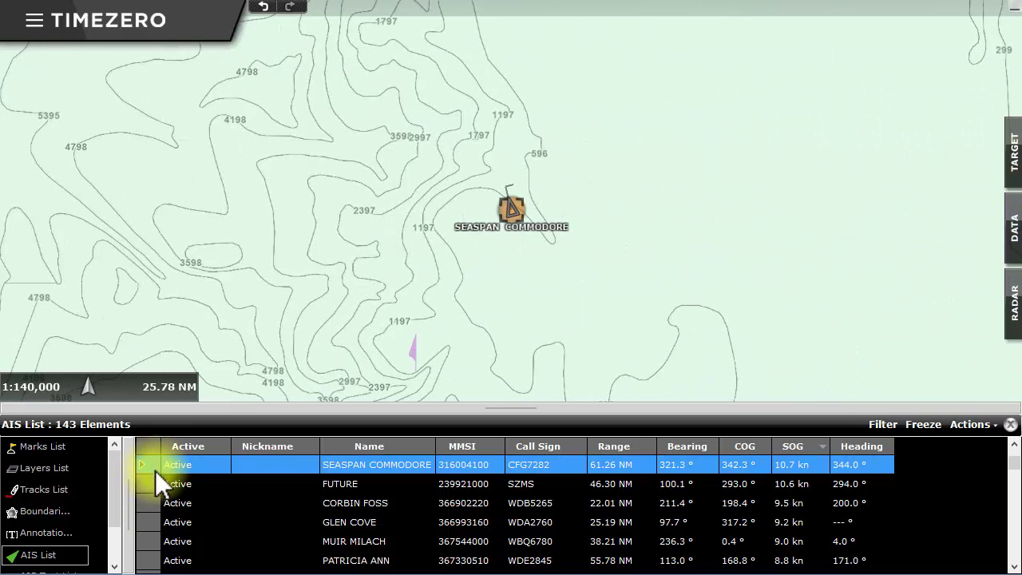
double_click(150, 542)
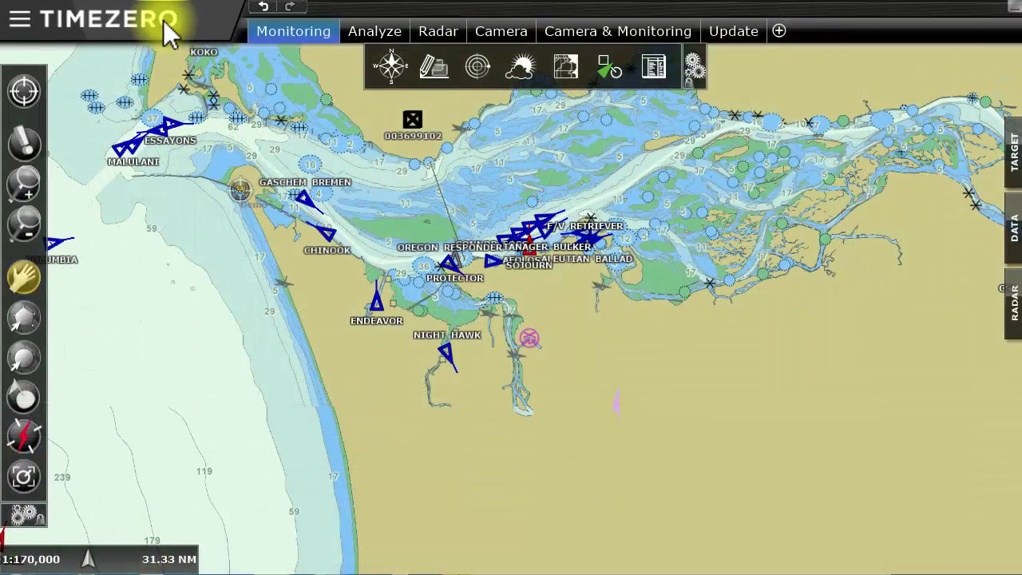
- Give AIS Class A targets variable colours, with fishing vessels shown in green
left_click(164, 24)
left_click(134, 64)
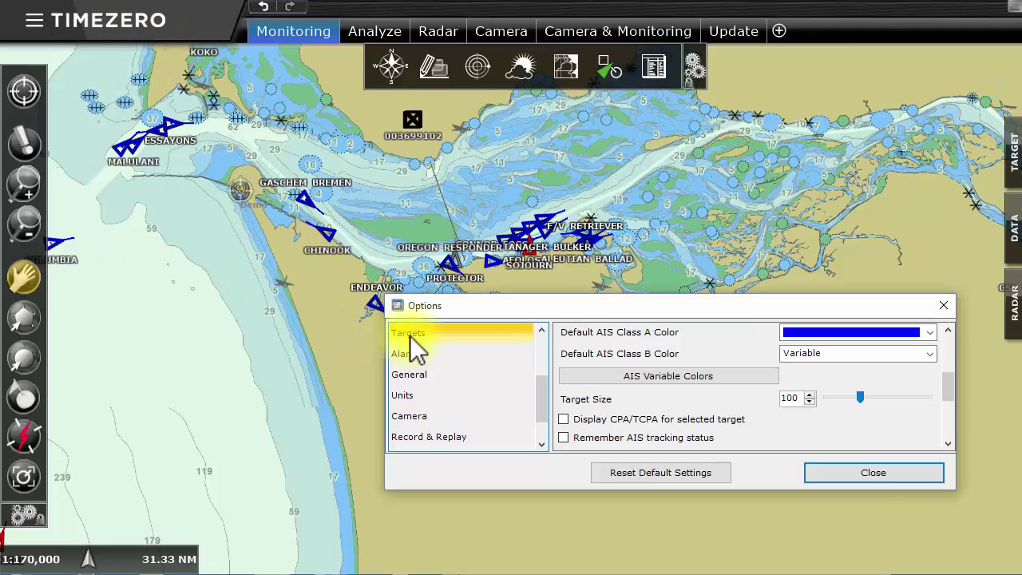
left_click(931, 332)
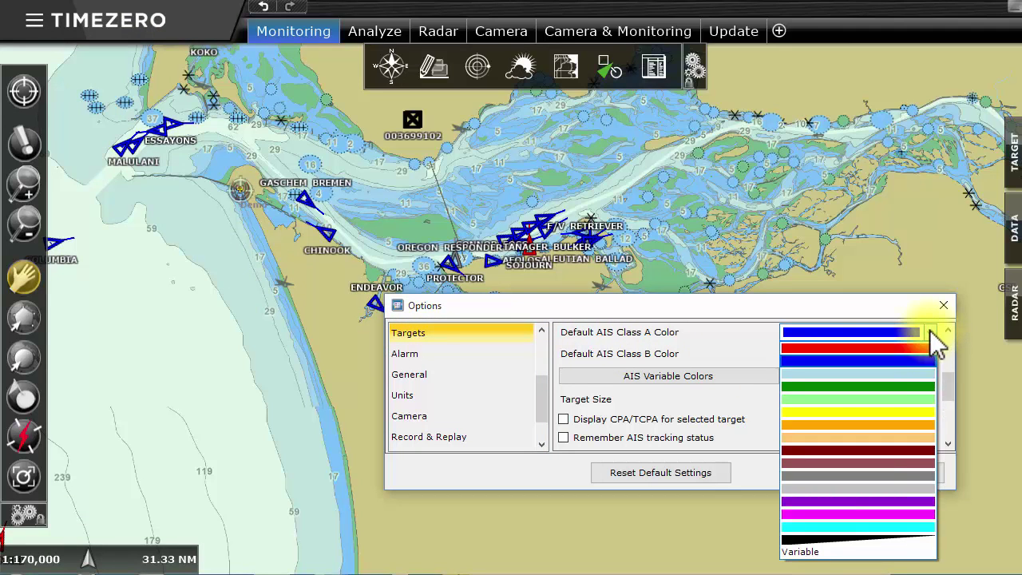
left_click(825, 557)
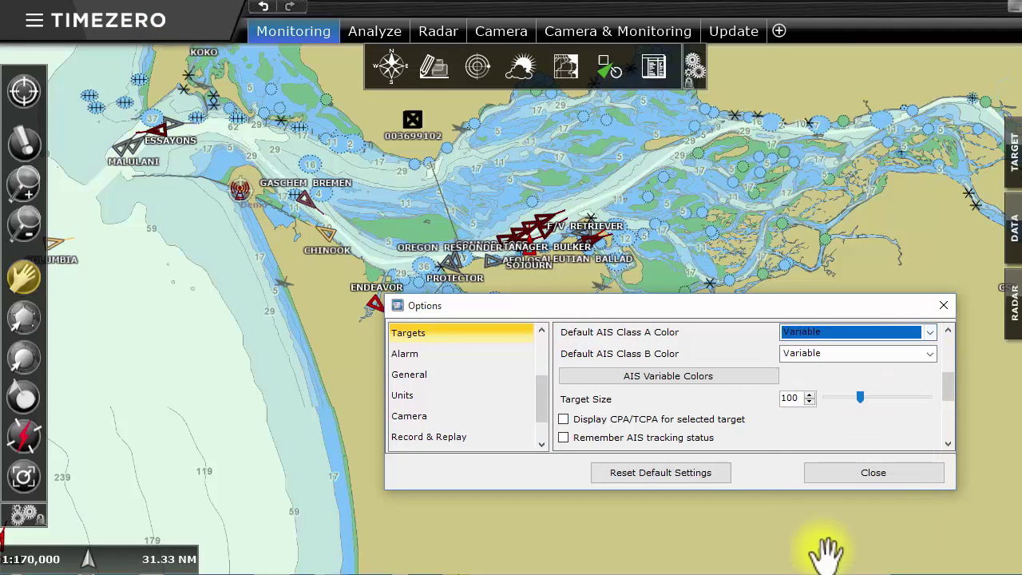
left_click(672, 376)
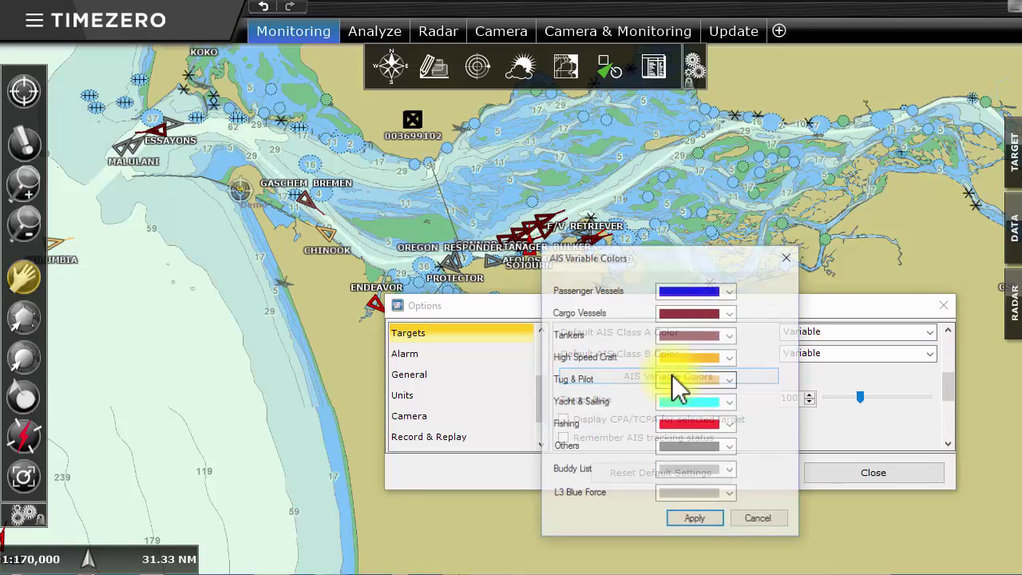
left_click(733, 425)
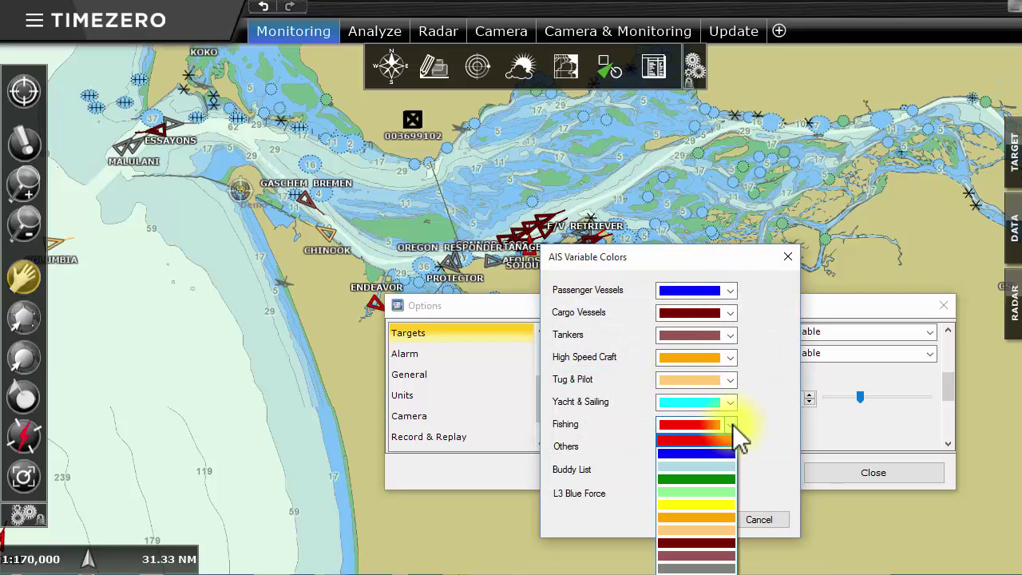
left_click(703, 479)
left_click(698, 519)
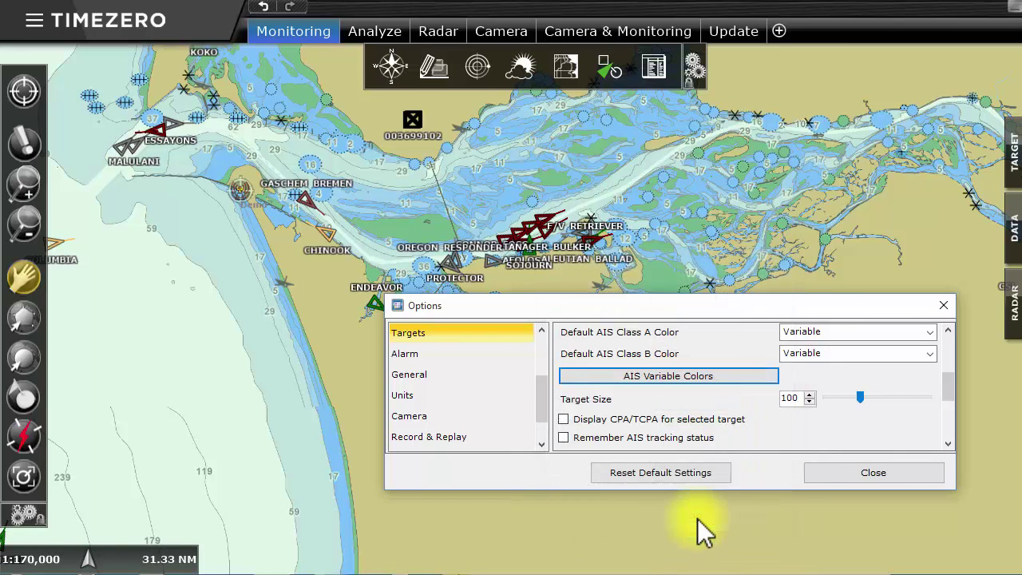
left_click(878, 476)
- Set the last vessel in the AIS & DSC directory to red and close the options
left_click_drag(401, 383, 493, 429)
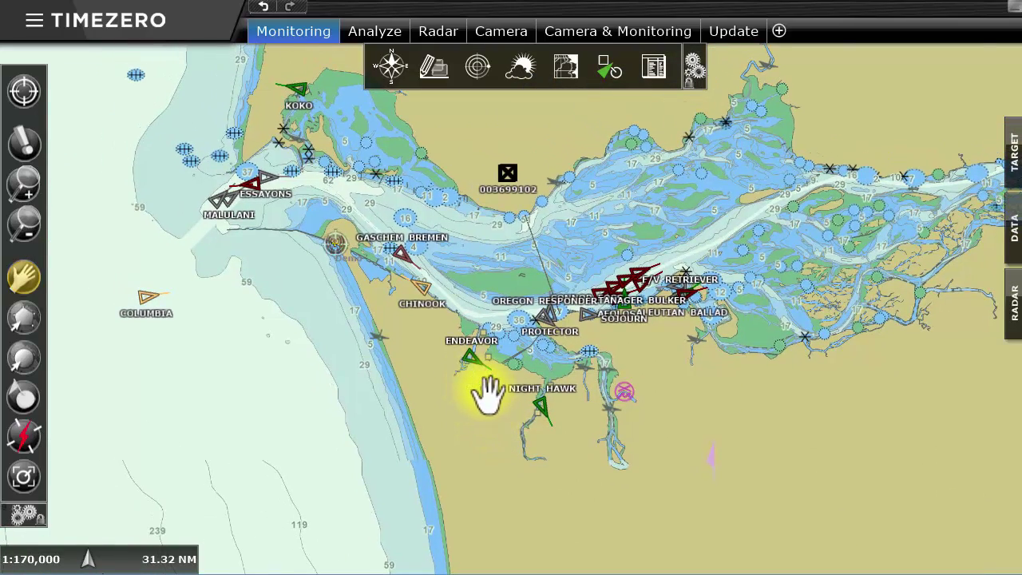
scroll(530, 415, "up", 1)
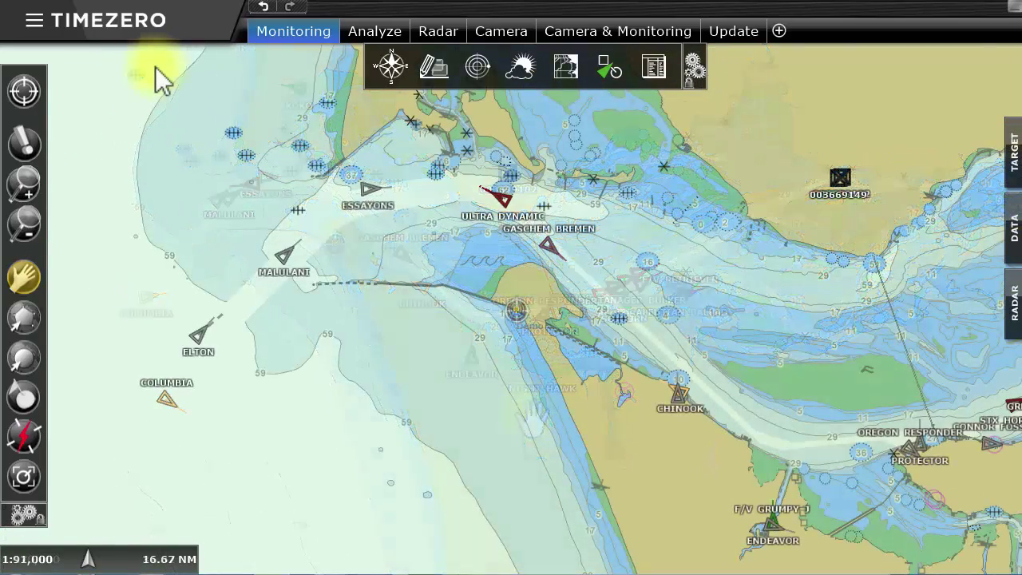
left_click(143, 34)
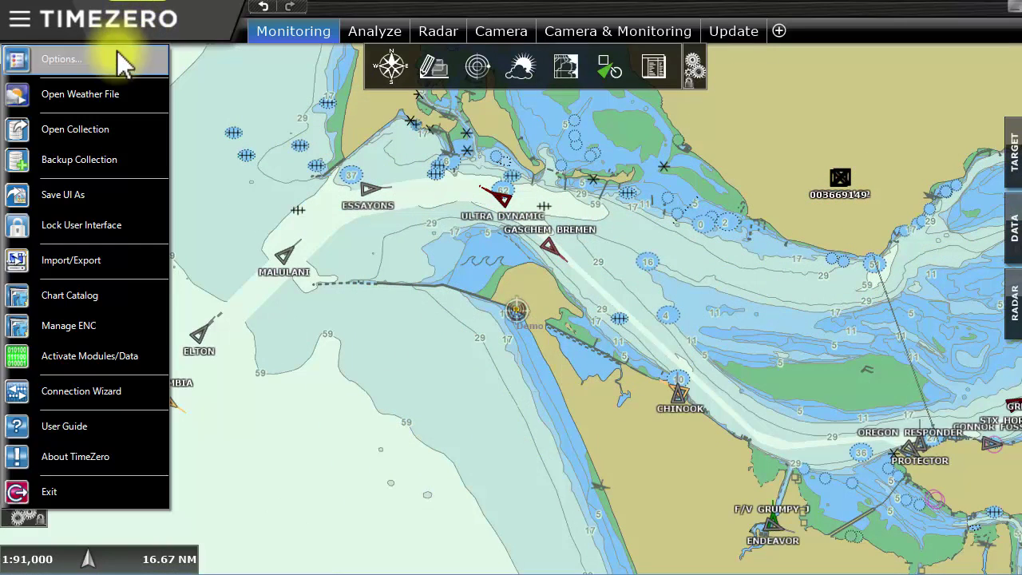
left_click(116, 55)
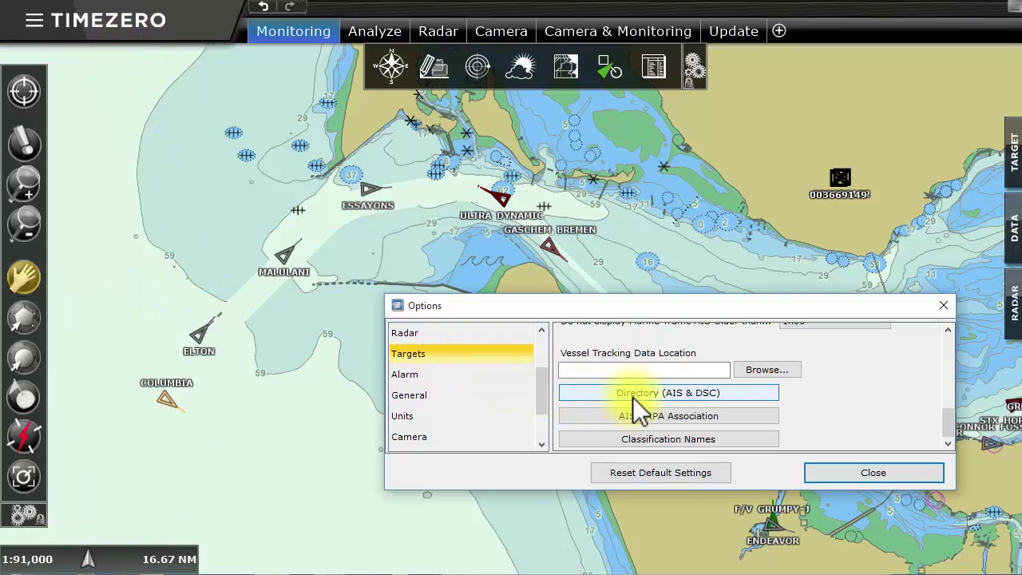
left_click(746, 395)
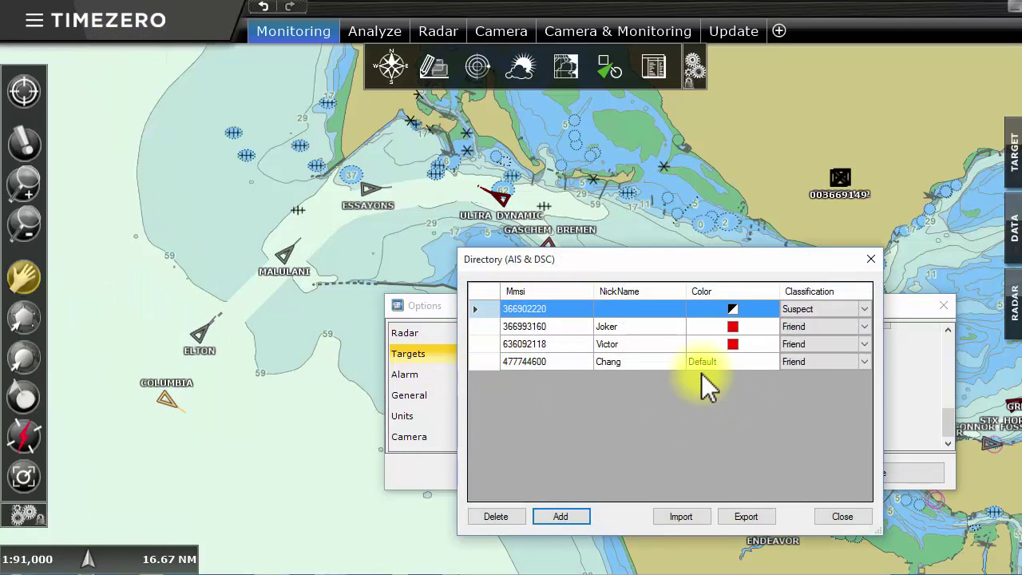
left_click(745, 361)
left_click(769, 362)
left_click(755, 387)
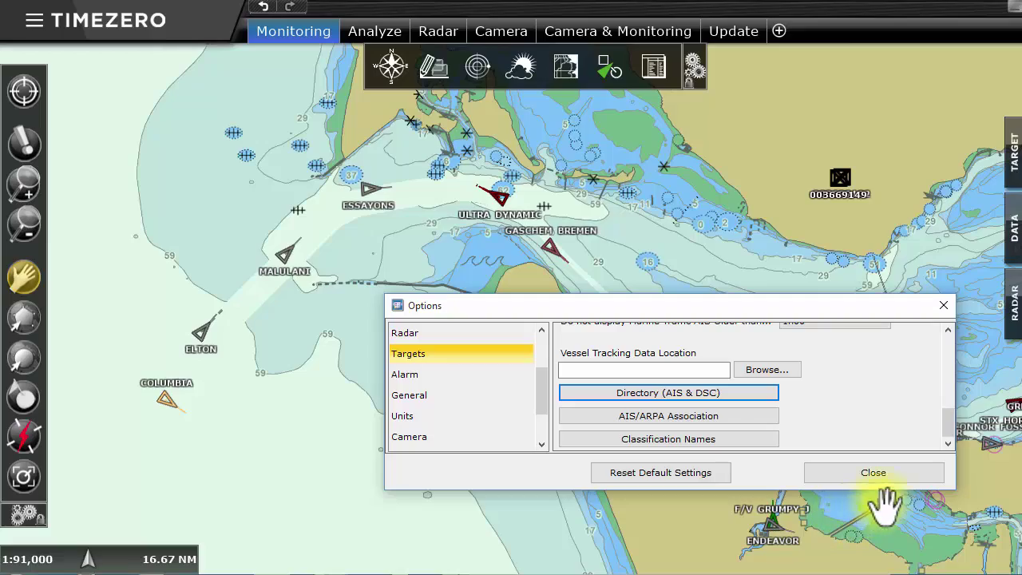
left_click(875, 473)
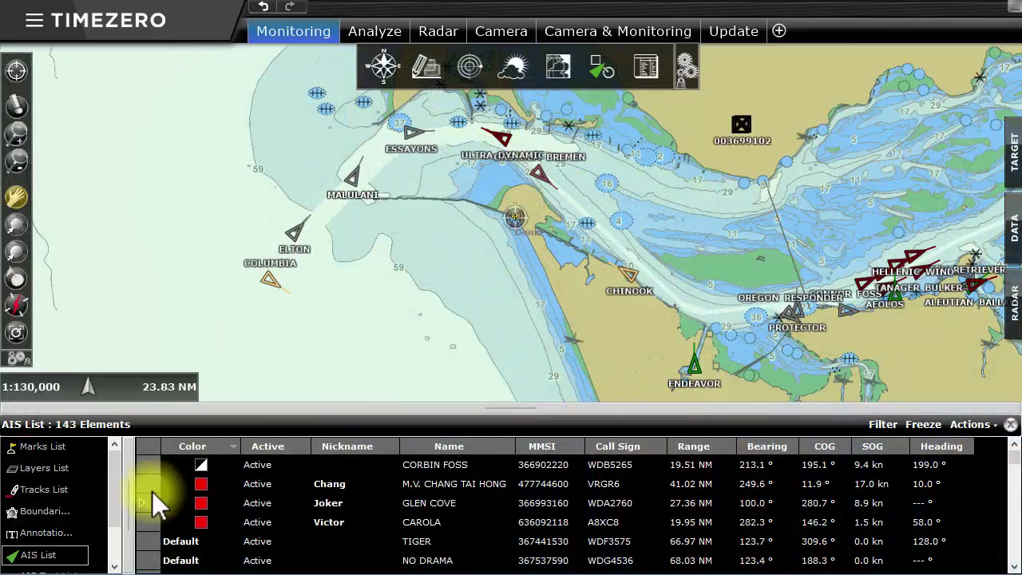
- Centre the chart in turn on the three nicknamed vessels in the AIS List
double_click(145, 485)
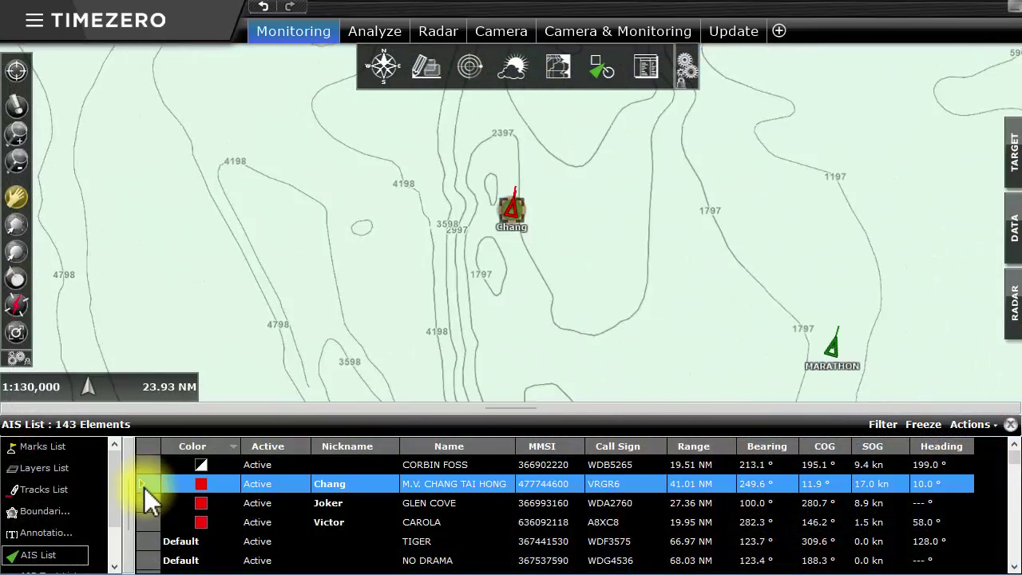
double_click(147, 504)
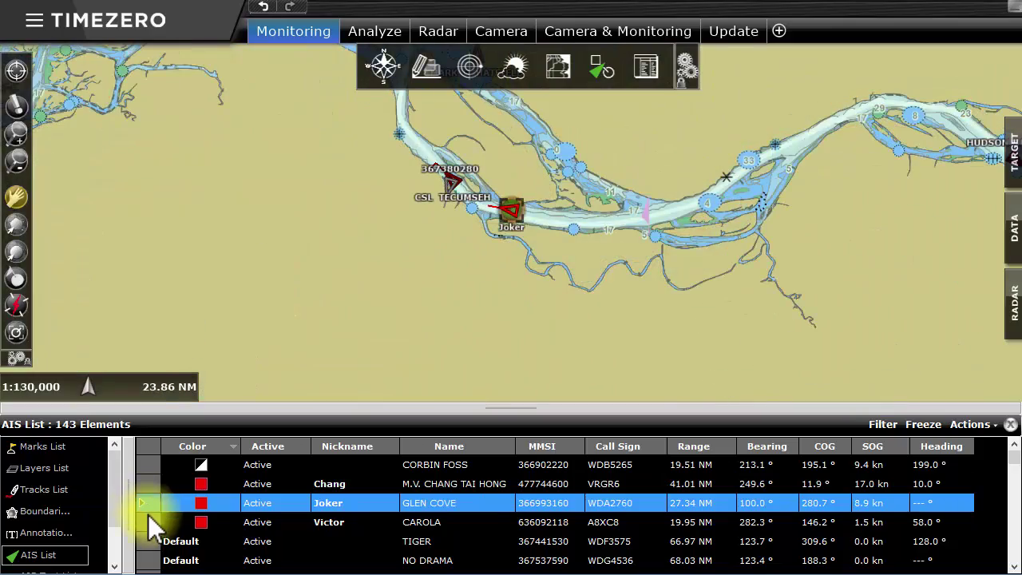
double_click(145, 523)
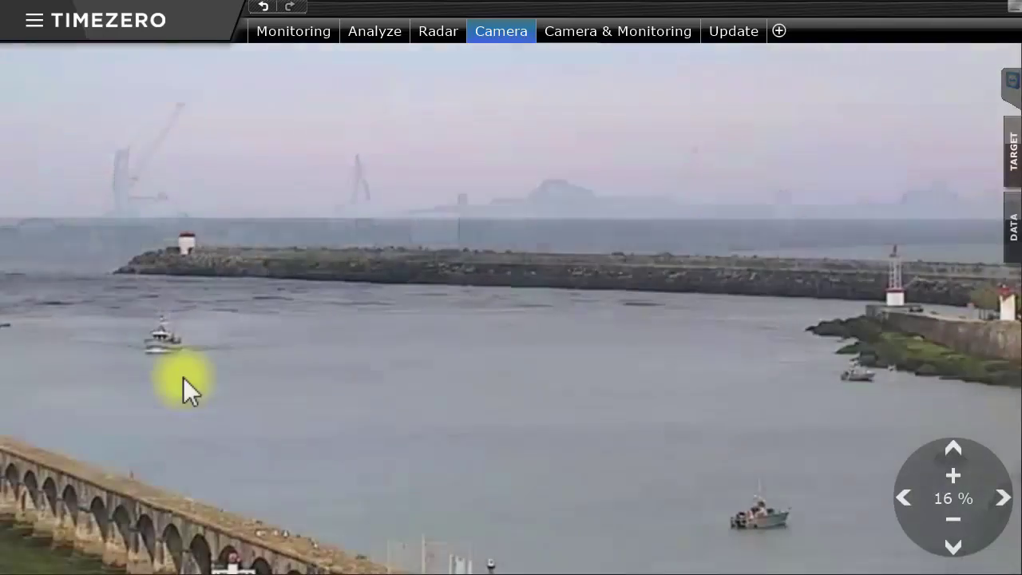
- Zoom the camera in and pan it left toward the fishing boat
scroll(132, 363, "up", 5)
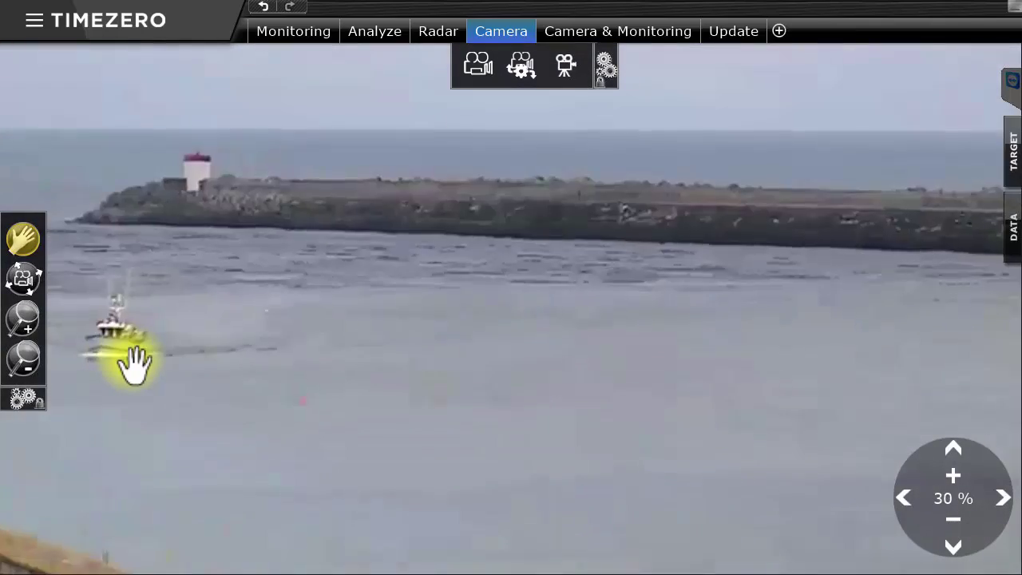
left_click(901, 497)
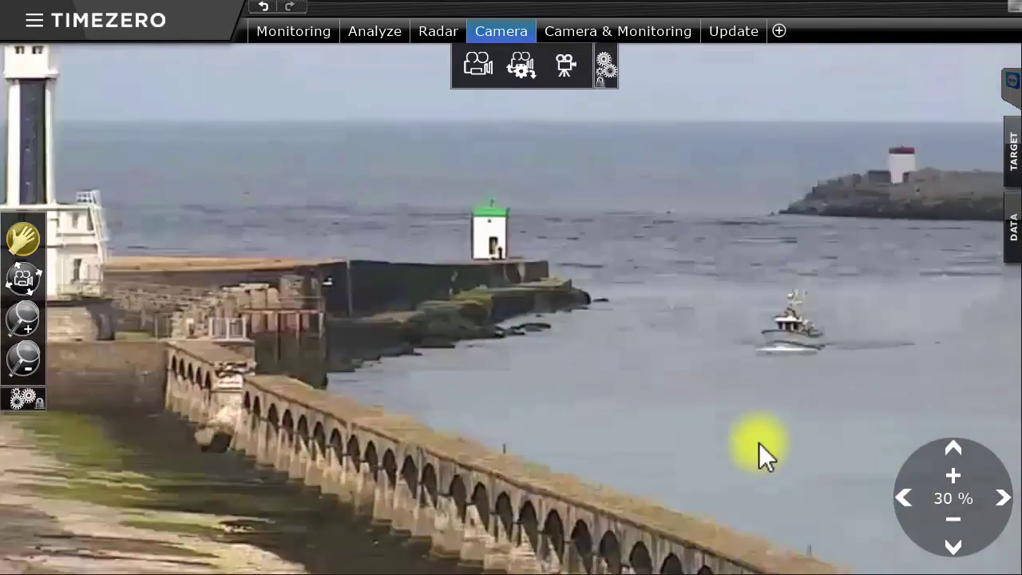
scroll(892, 351, "up", 6)
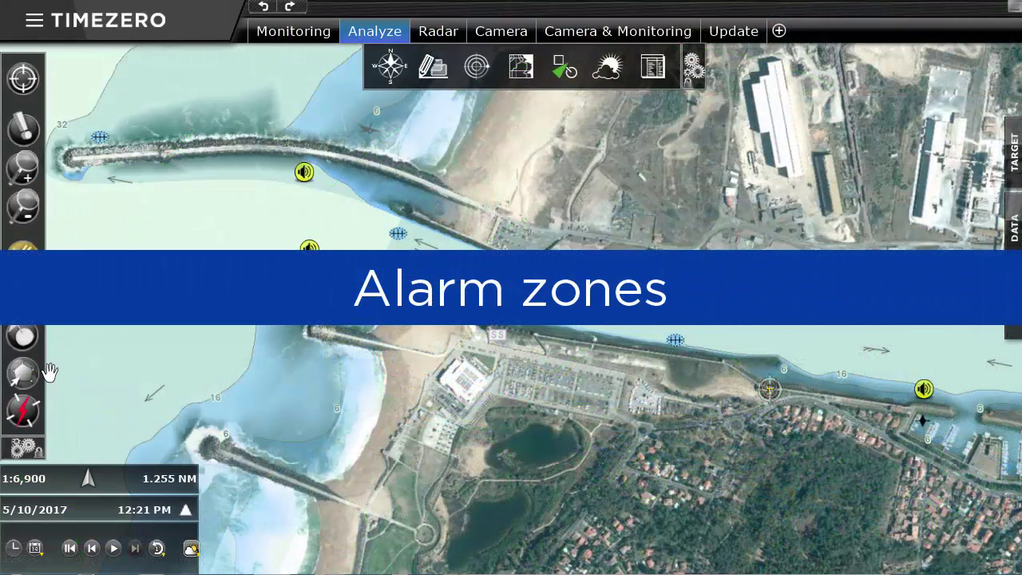
- Draw a boundary area polygon along the harbour channel between the north and south jetties
left_click(24, 372)
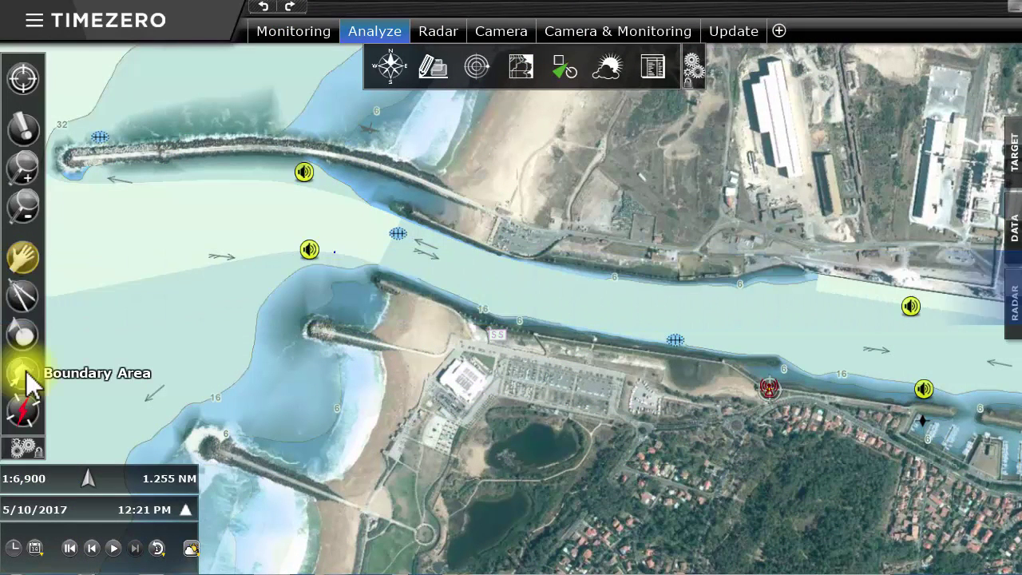
left_click(302, 172)
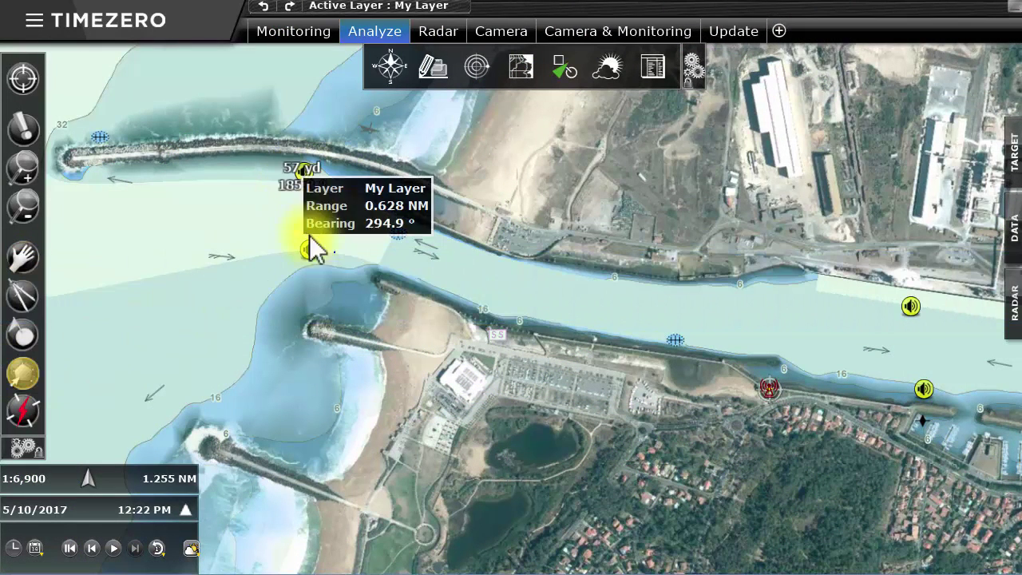
left_click(309, 249)
left_click(398, 272)
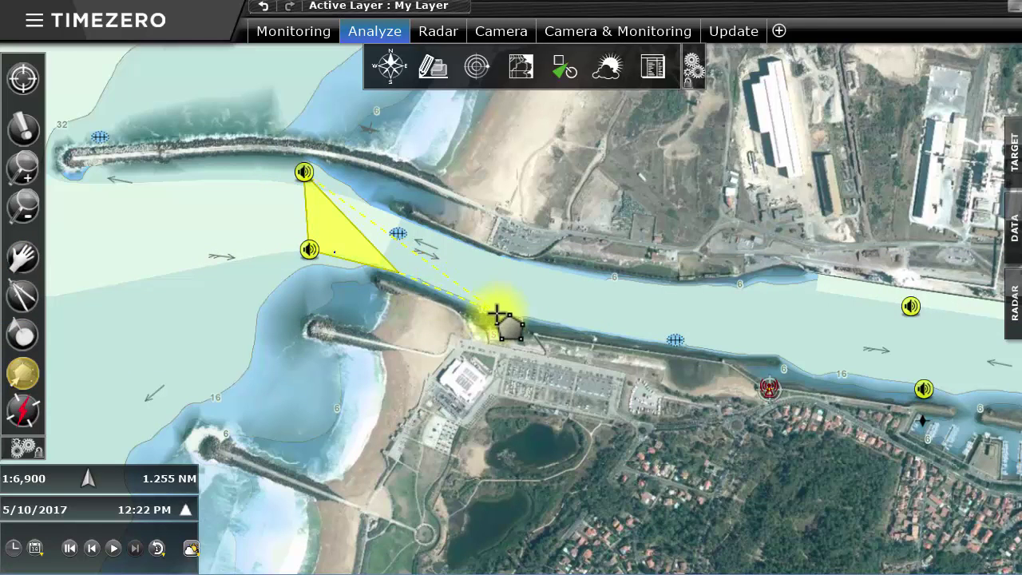
left_click(484, 310)
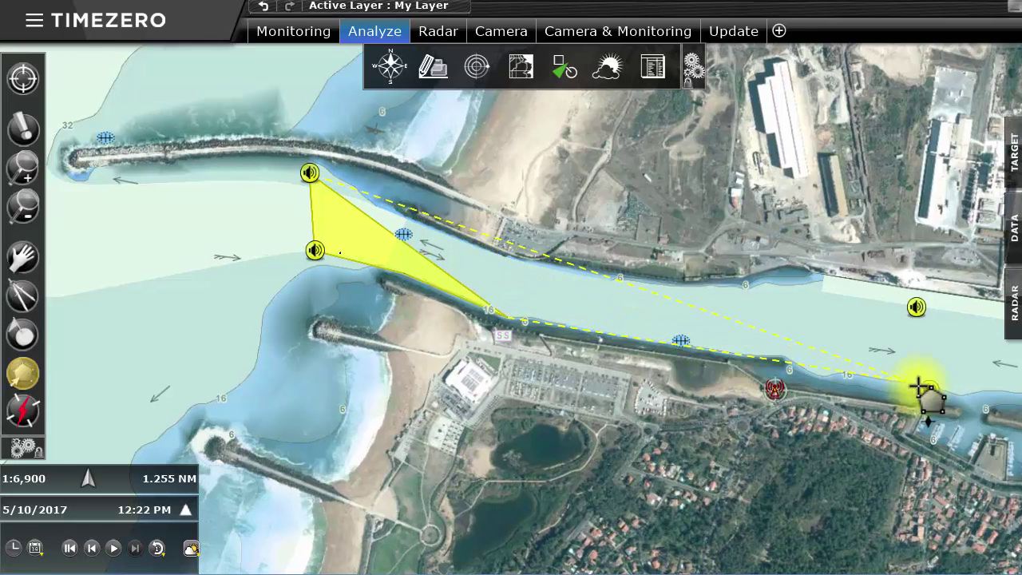
left_click(928, 389)
left_click(916, 306)
left_click(752, 286)
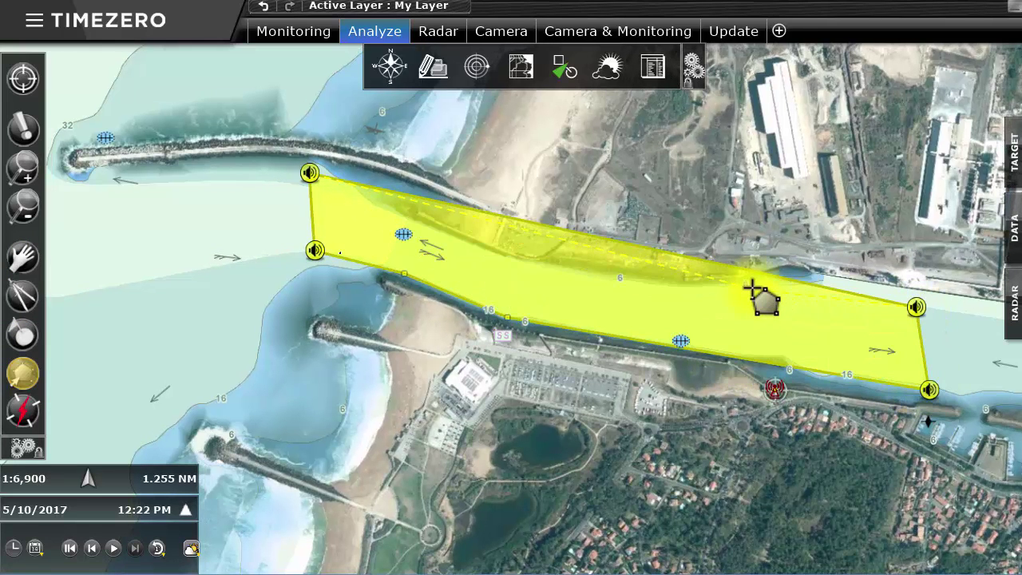
left_click(563, 277)
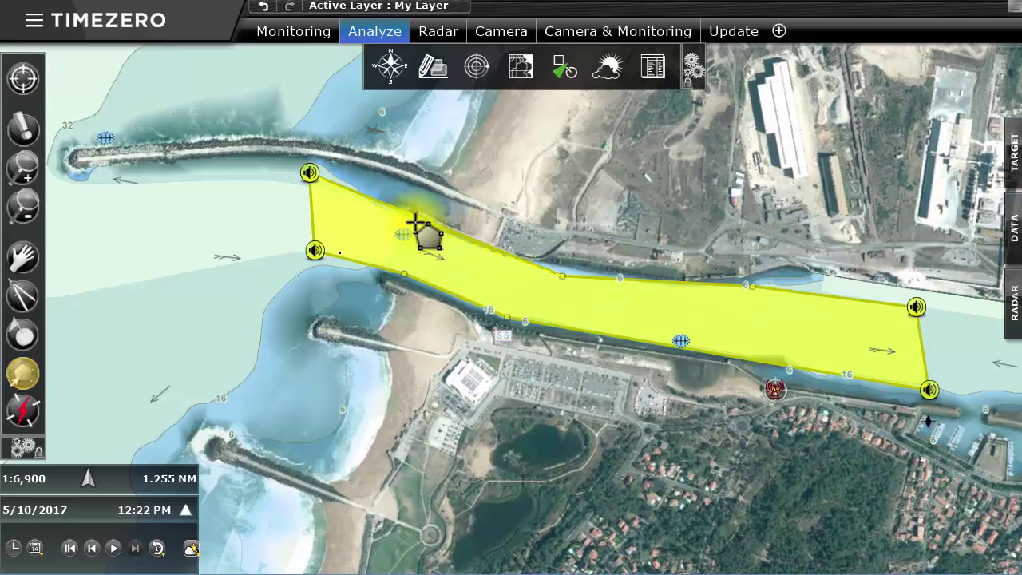
double_click(415, 224)
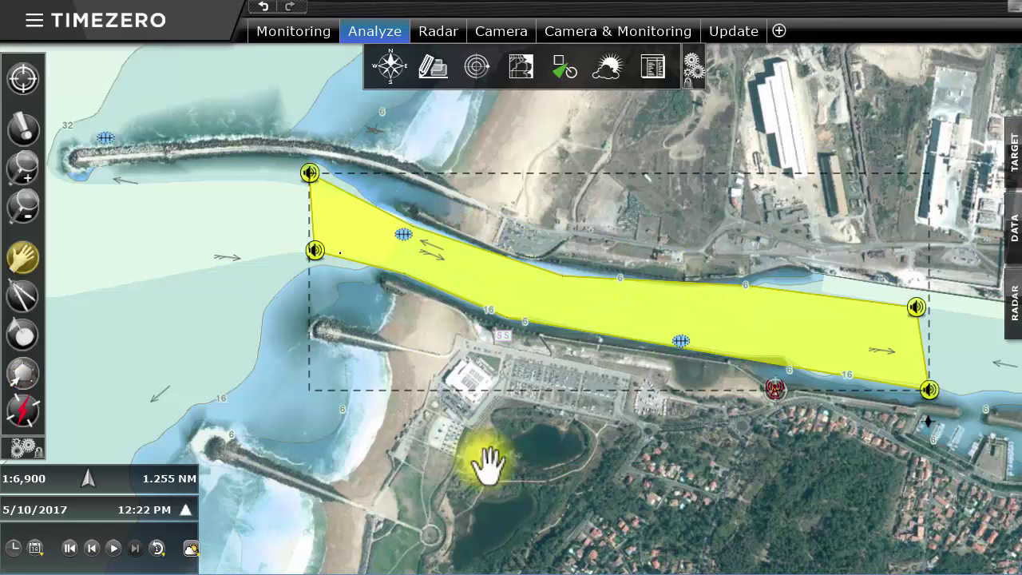
- Assign the new boundary area monitoring level 1
right_click(566, 293)
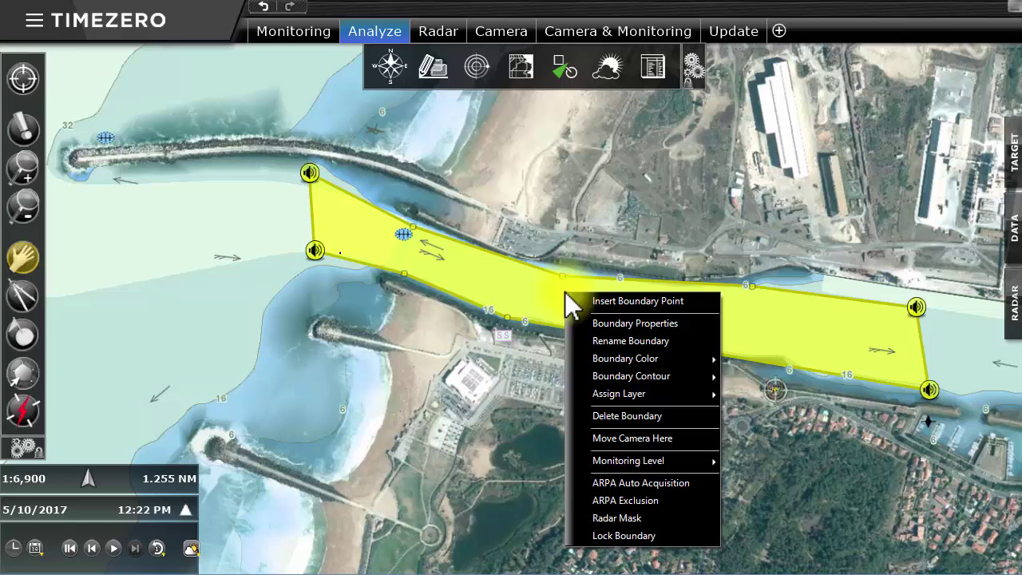
mouse_move(658, 464)
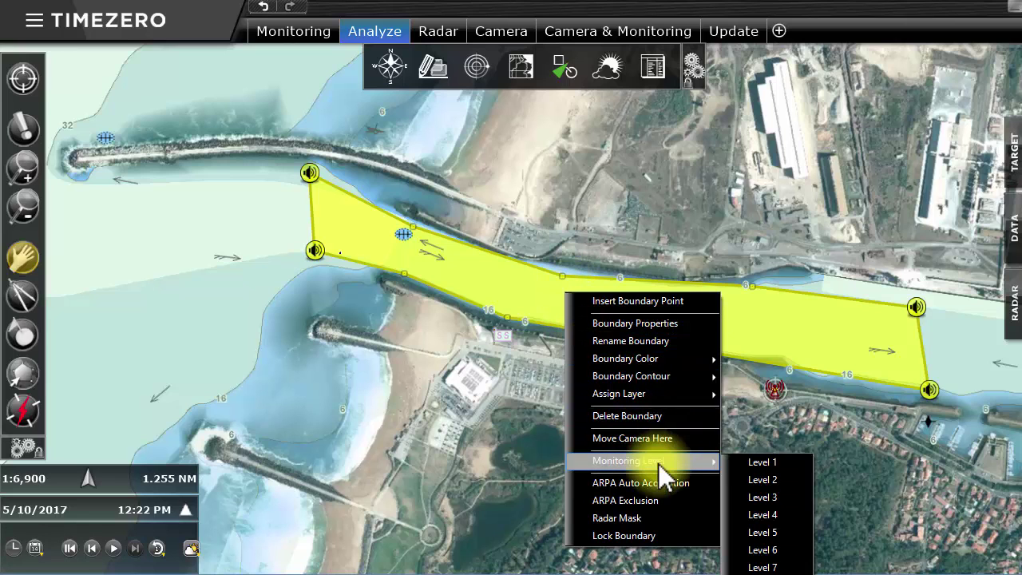
left_click(760, 463)
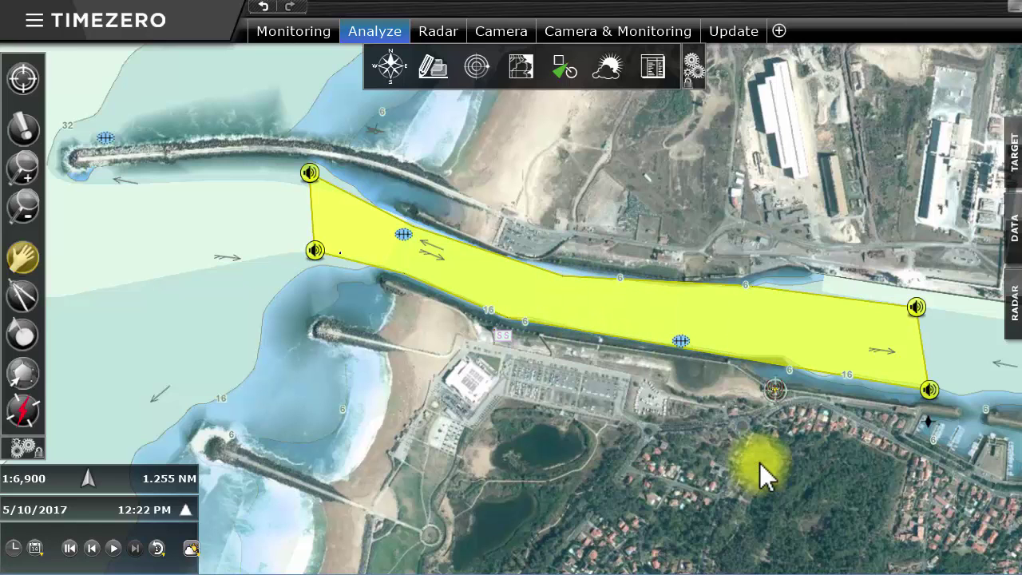
left_click(120, 28)
- Add a new monitoring zone rule on the Alarm options page
left_click(107, 58)
left_click_drag(495, 255, 357, 142)
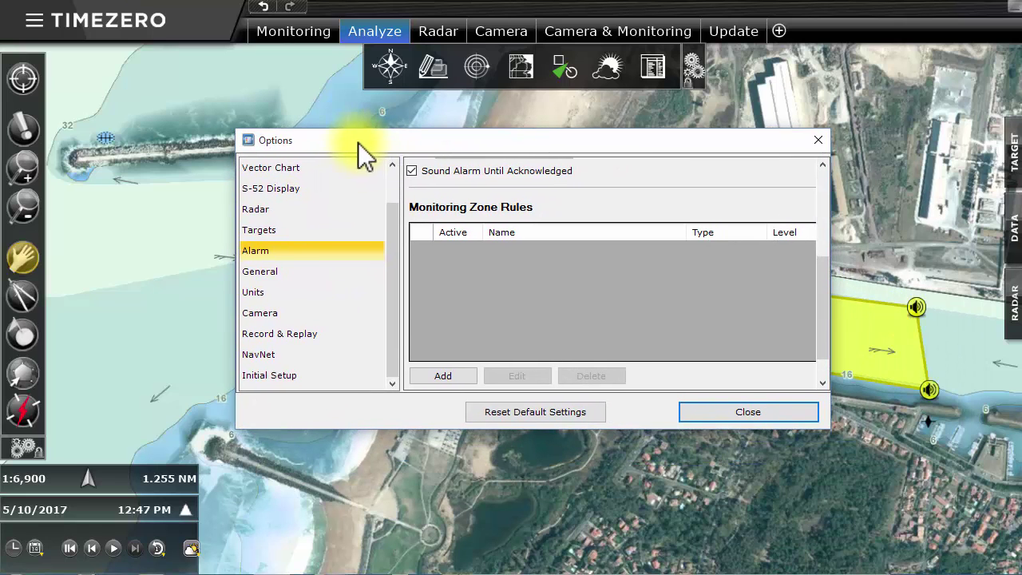
left_click(456, 373)
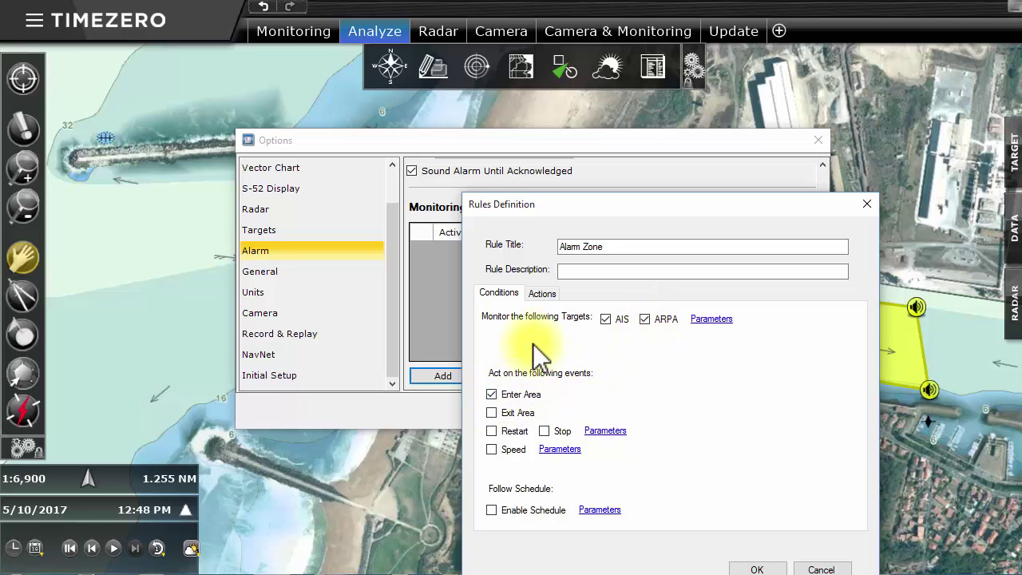
- Make the rule trigger a notification with Sound 1 and set up its camera action
left_click(540, 294)
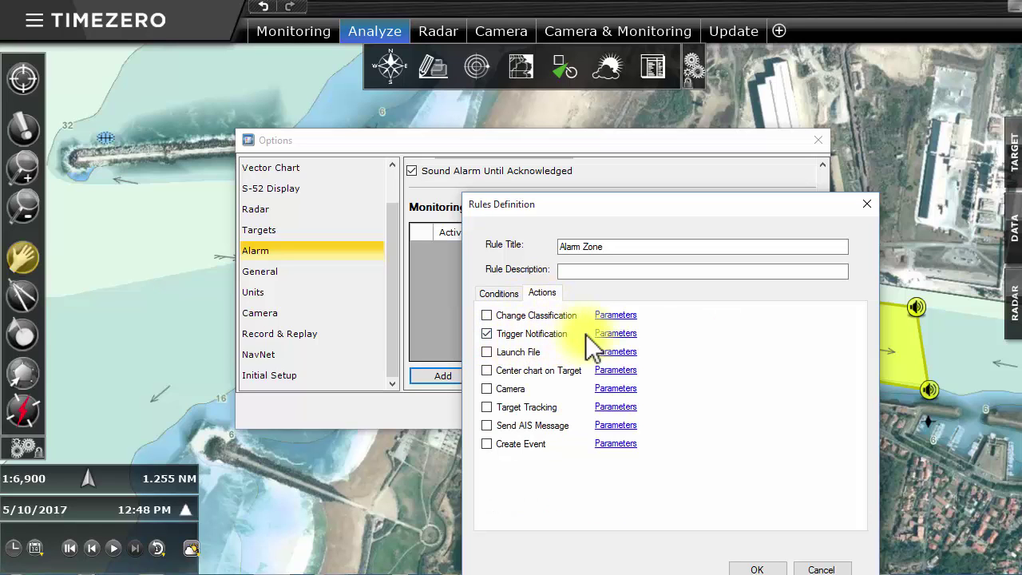
left_click(615, 334)
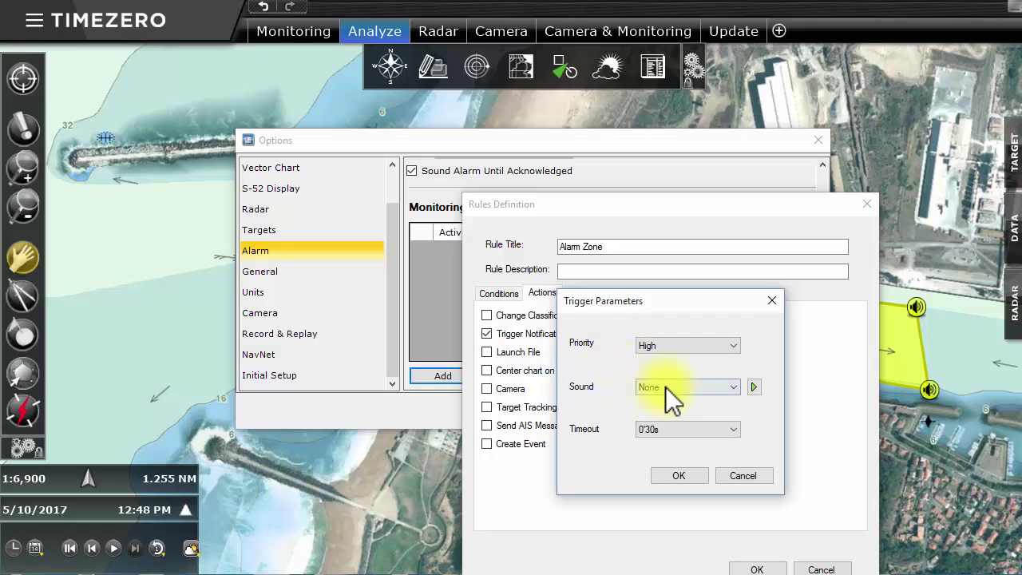
left_click(731, 389)
left_click(694, 408)
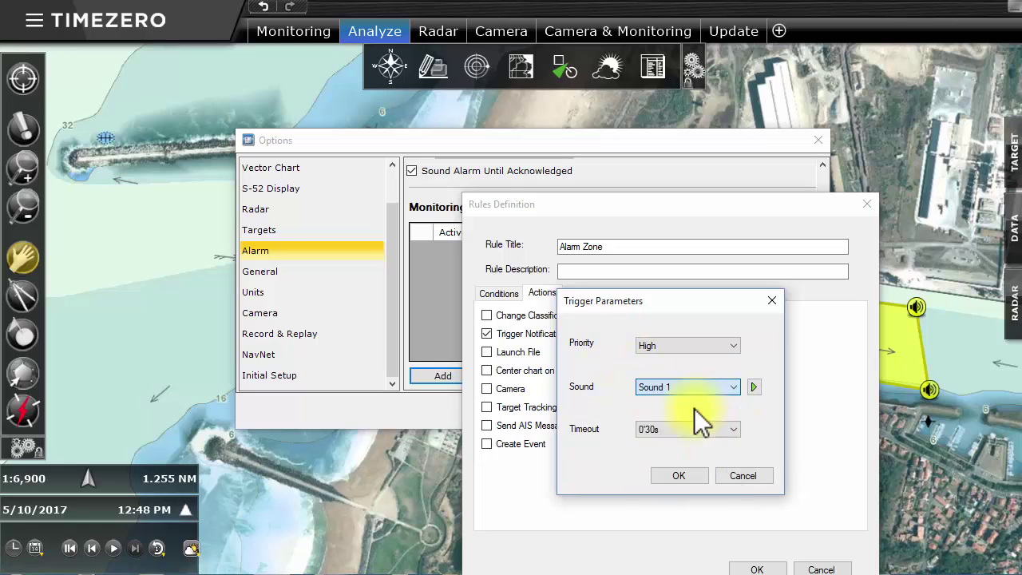
left_click(686, 478)
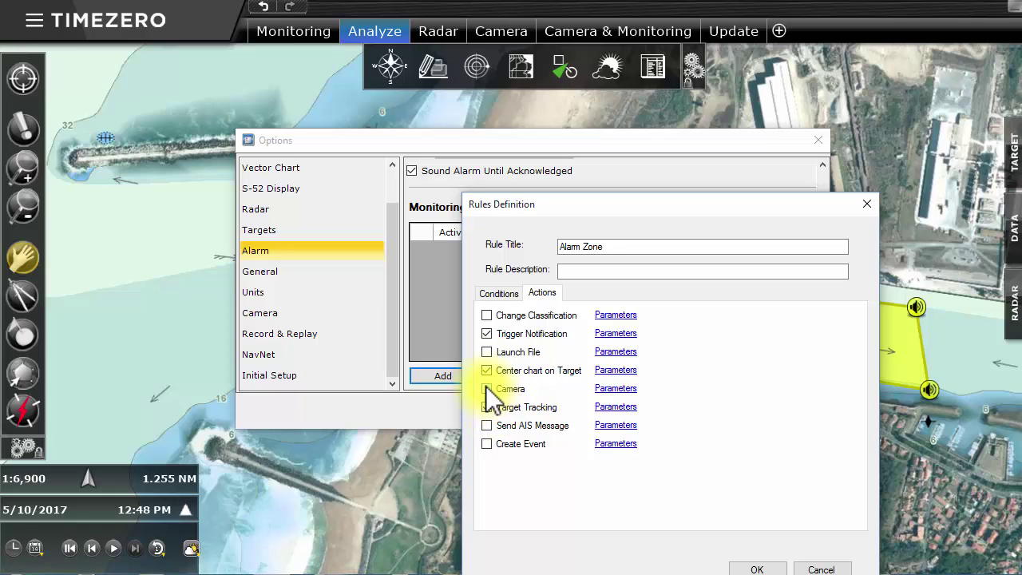
left_click(612, 389)
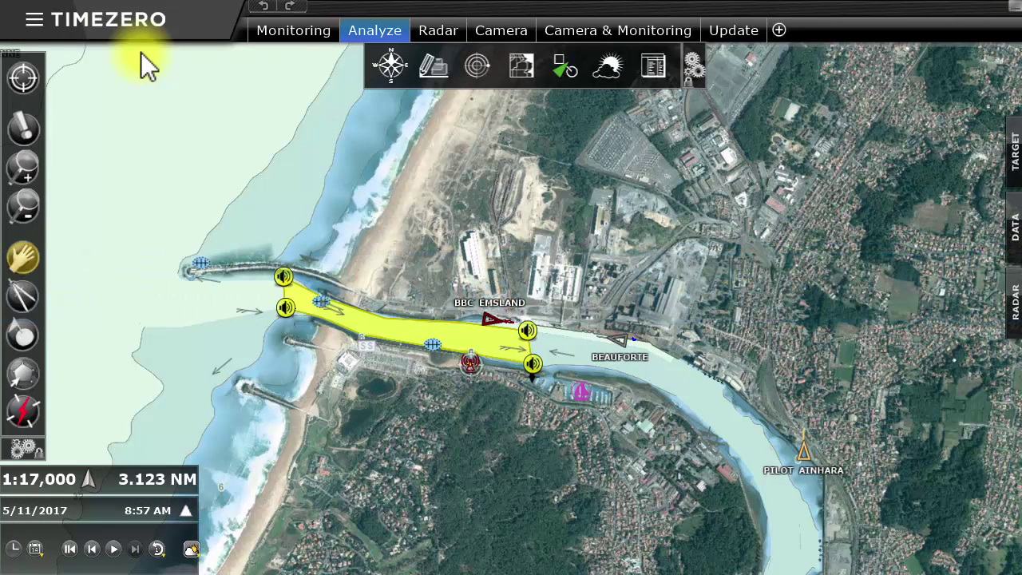
- Enable radar, video and audio recording in the Record & Replay options, then close them
left_click(122, 36)
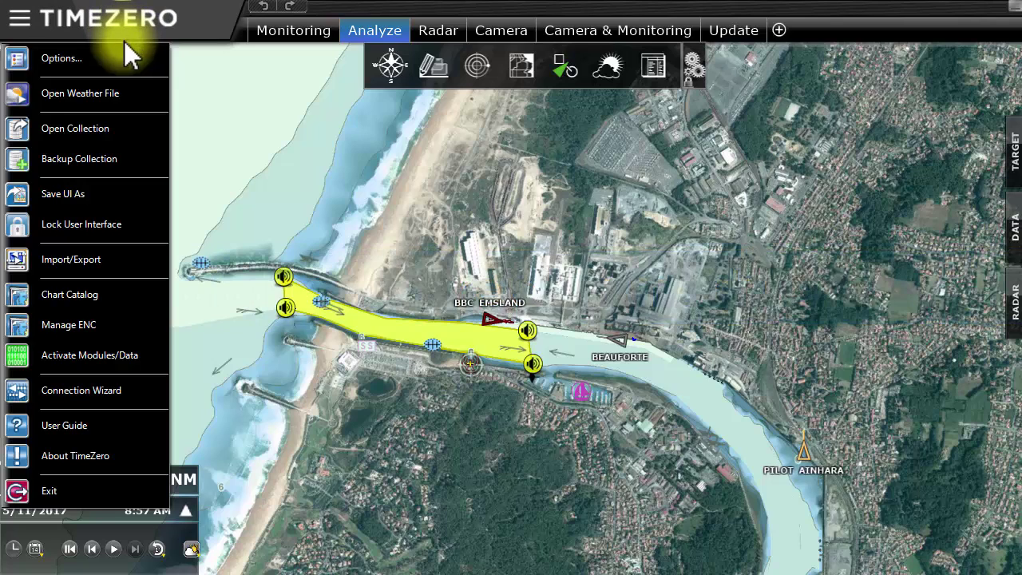
left_click(128, 60)
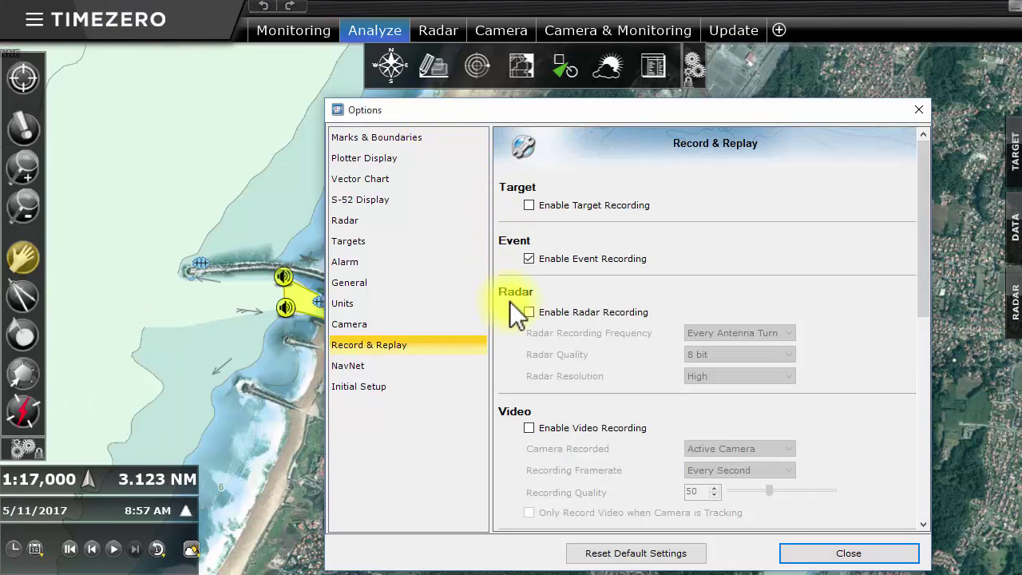
left_click(530, 311)
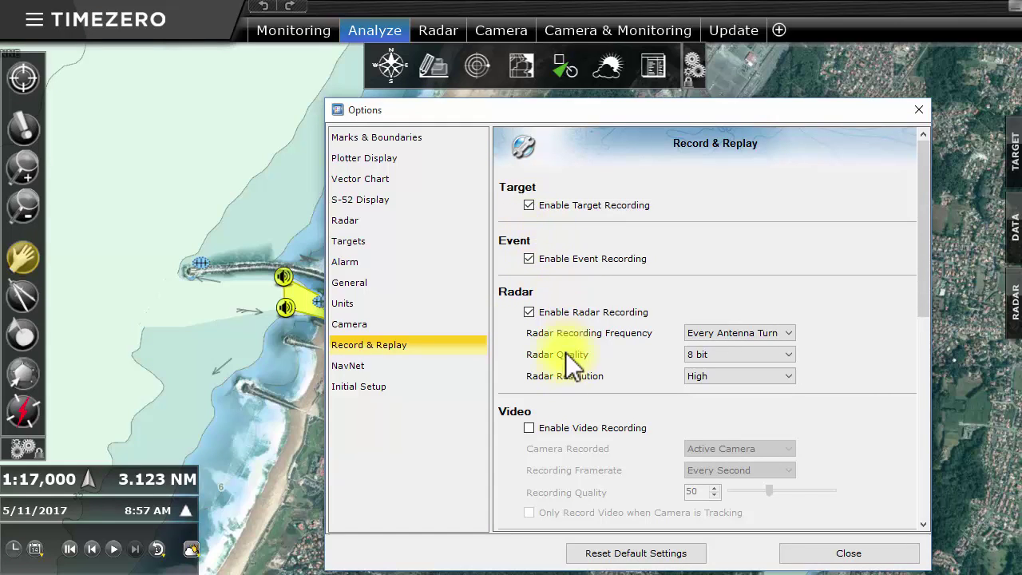
left_click(529, 428)
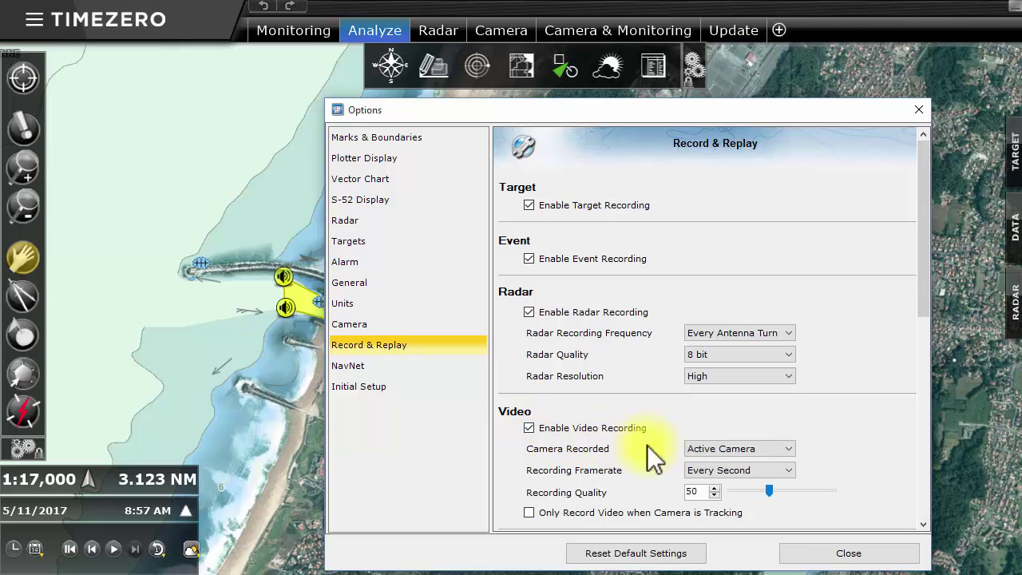
scroll(921, 311, "down", 4)
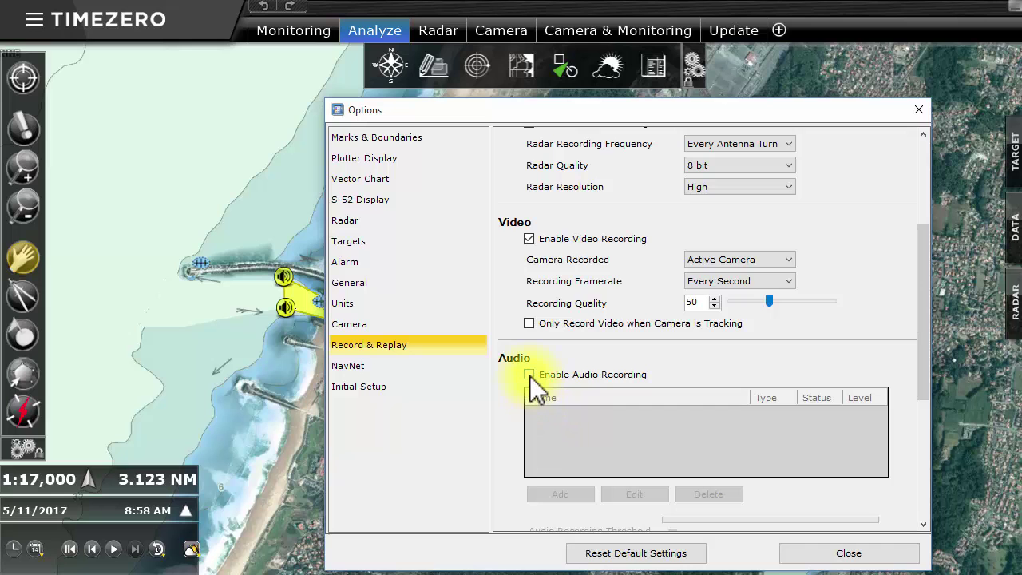
left_click(529, 374)
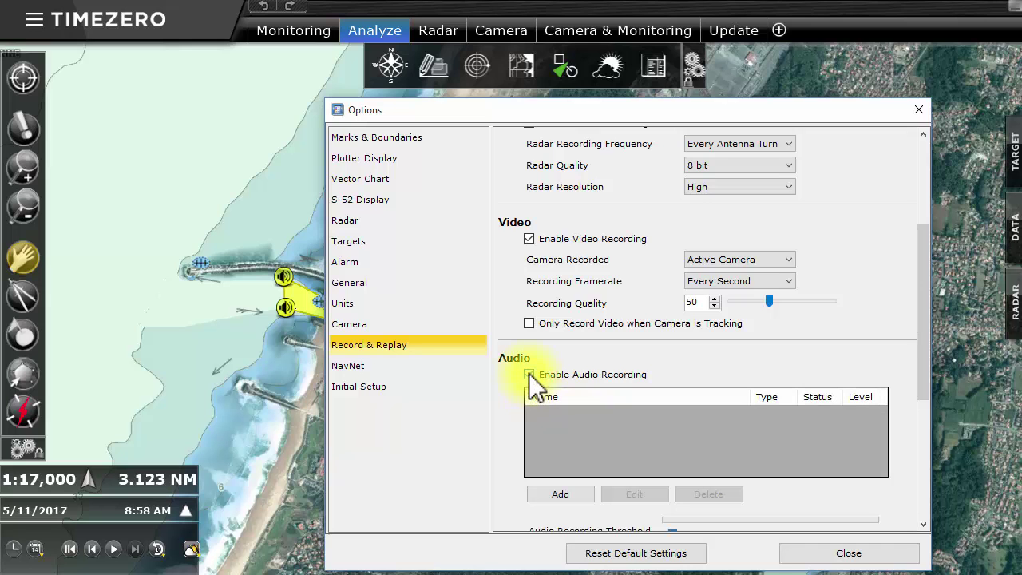
left_click(849, 554)
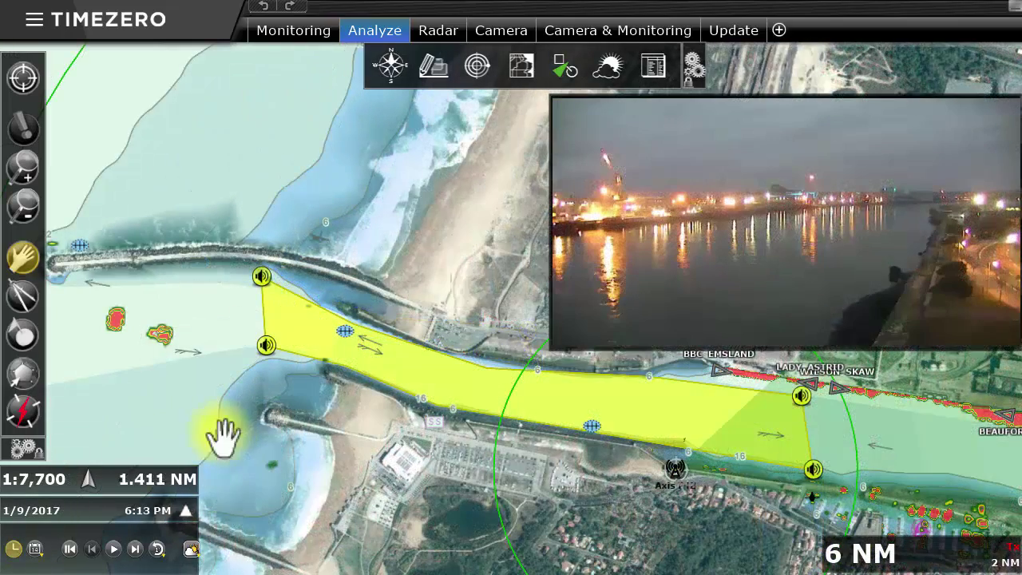
- Start the replay at 5:13 PM on January 9, 2017
left_click(185, 510)
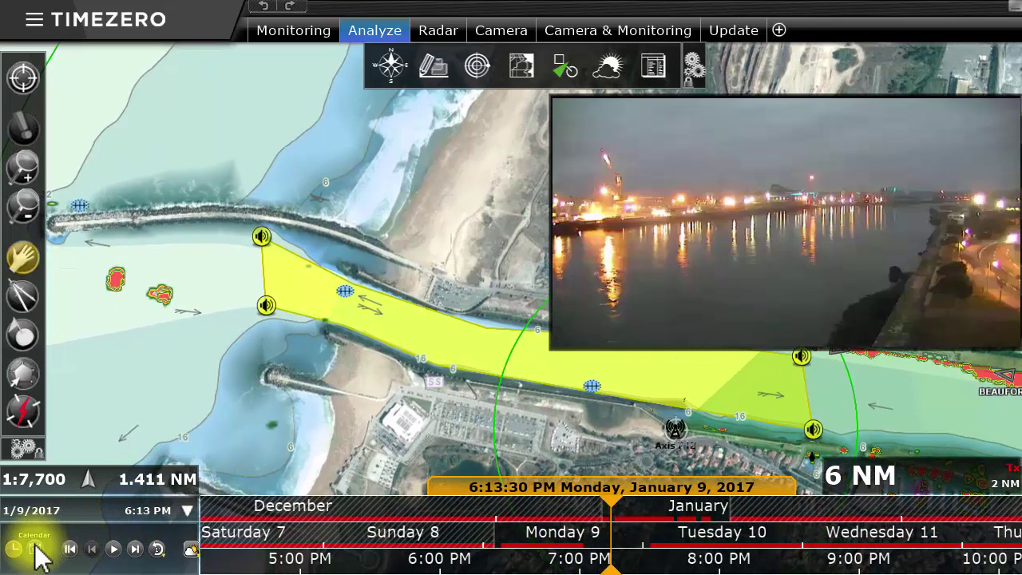
left_click(35, 549)
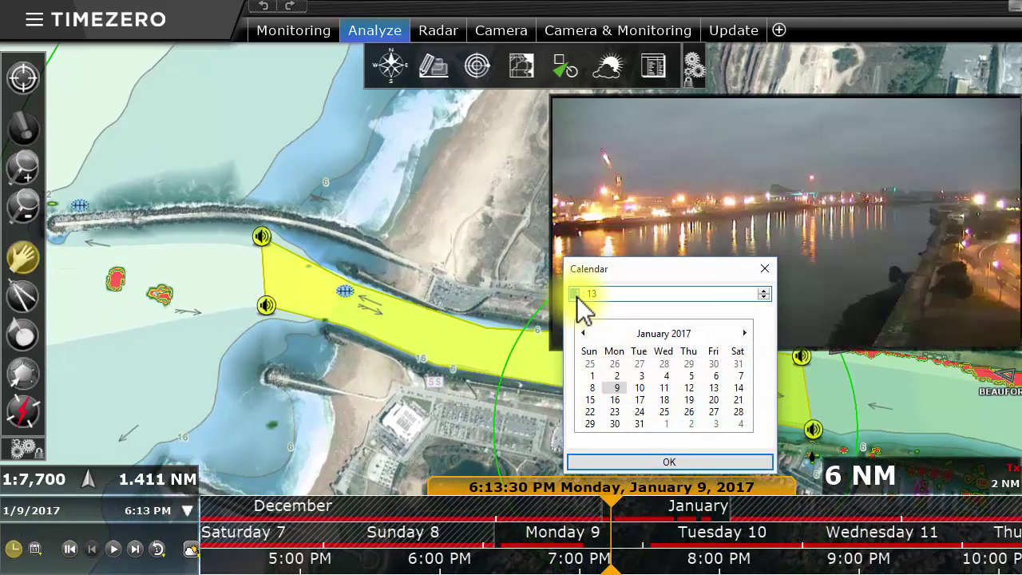
key("Down")
left_click(660, 469)
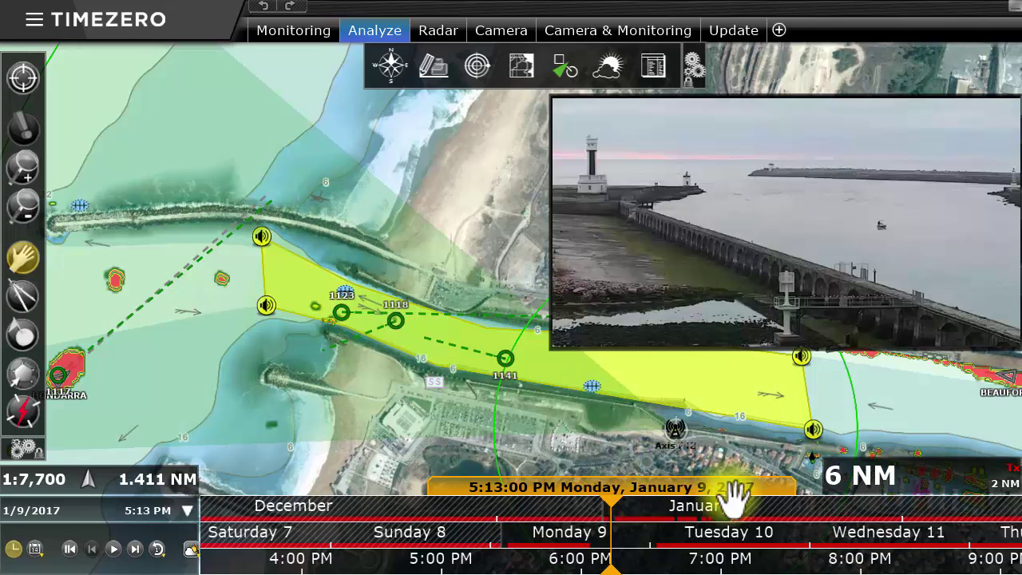
- Scrub the replay timeline between about 5:22 PM and 5:26 PM
left_click_drag(750, 563, 741, 563)
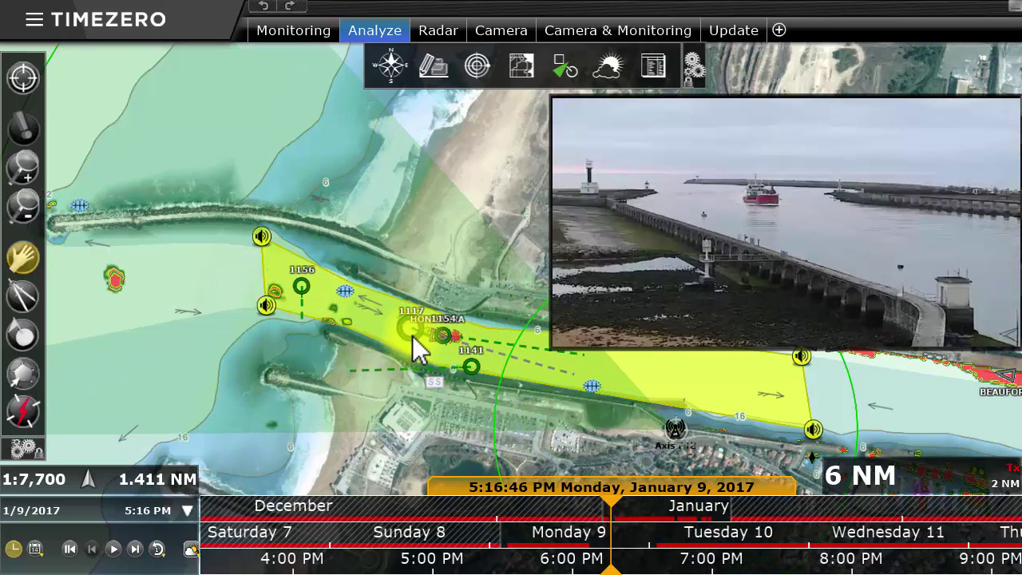
left_click_drag(777, 562, 734, 563)
left_click_drag(575, 559, 602, 559)
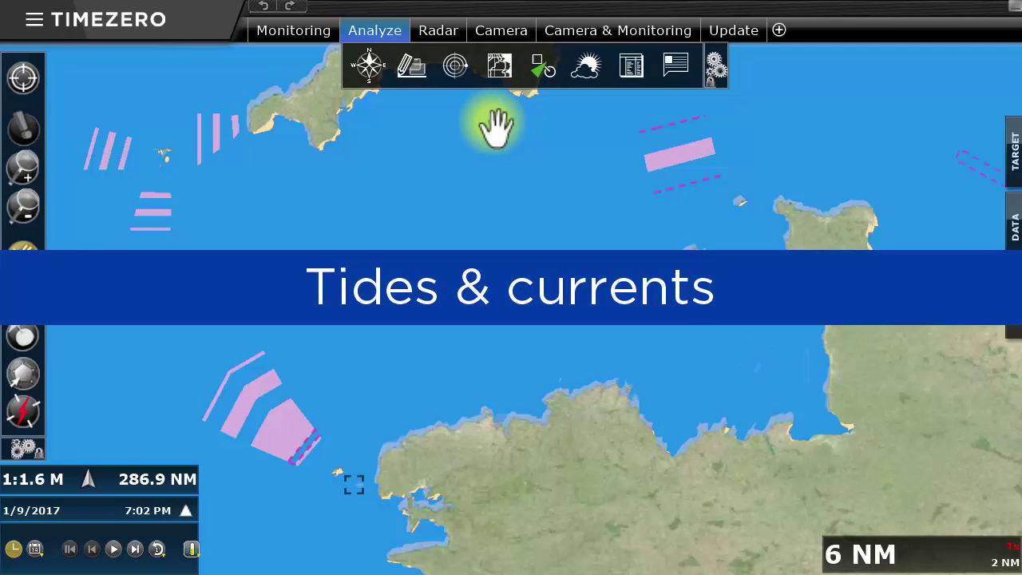
- Show tidal height stations and tidal current arrows on the chart
left_click(500, 70)
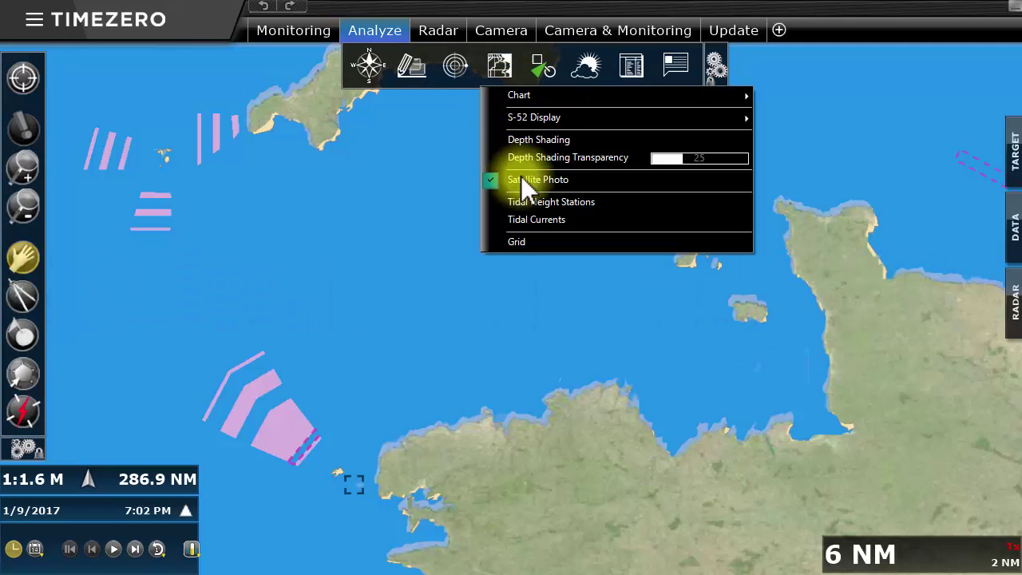
left_click(520, 198)
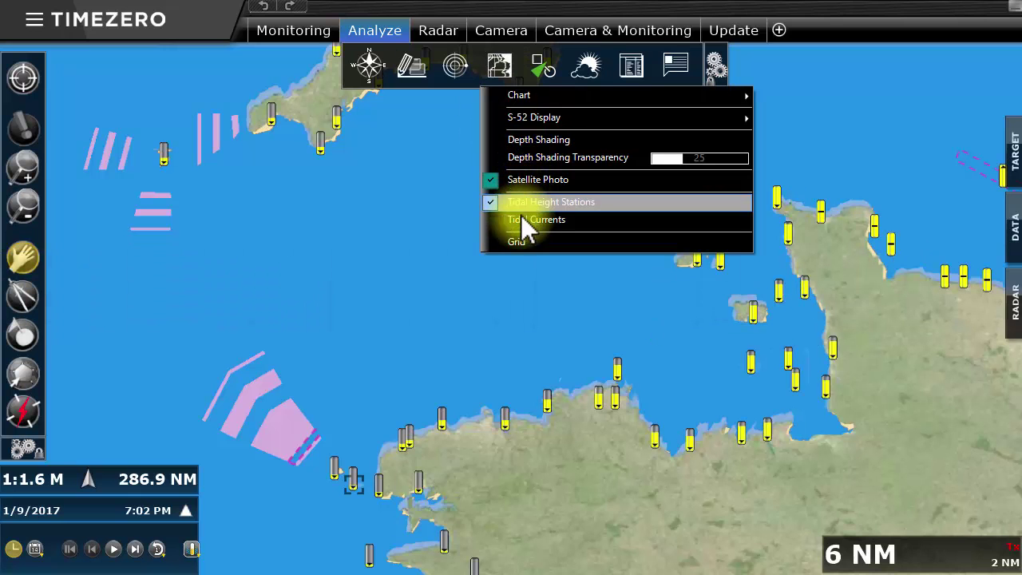
left_click(521, 219)
left_click(410, 307)
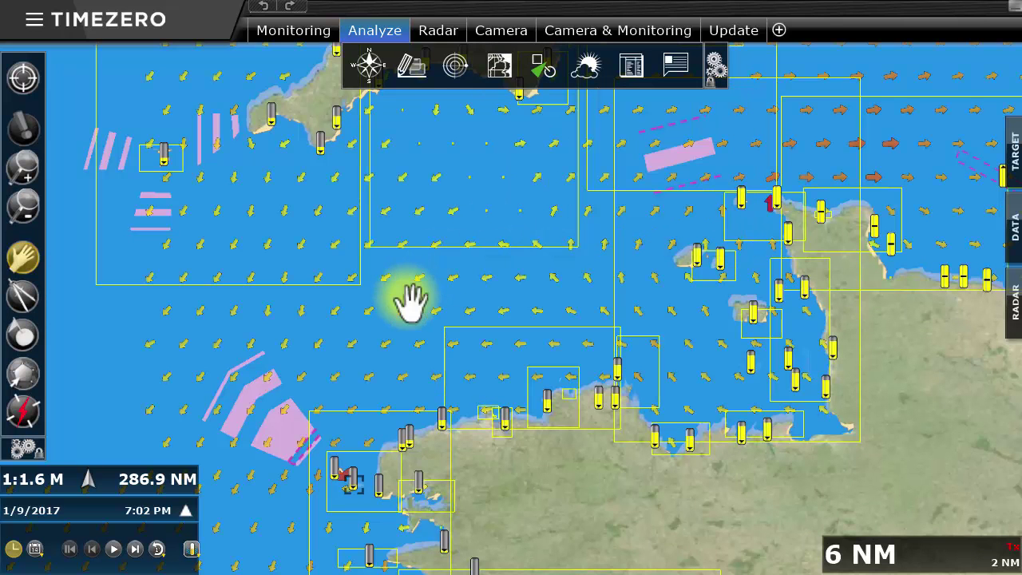
scroll(409, 302, "up", 5)
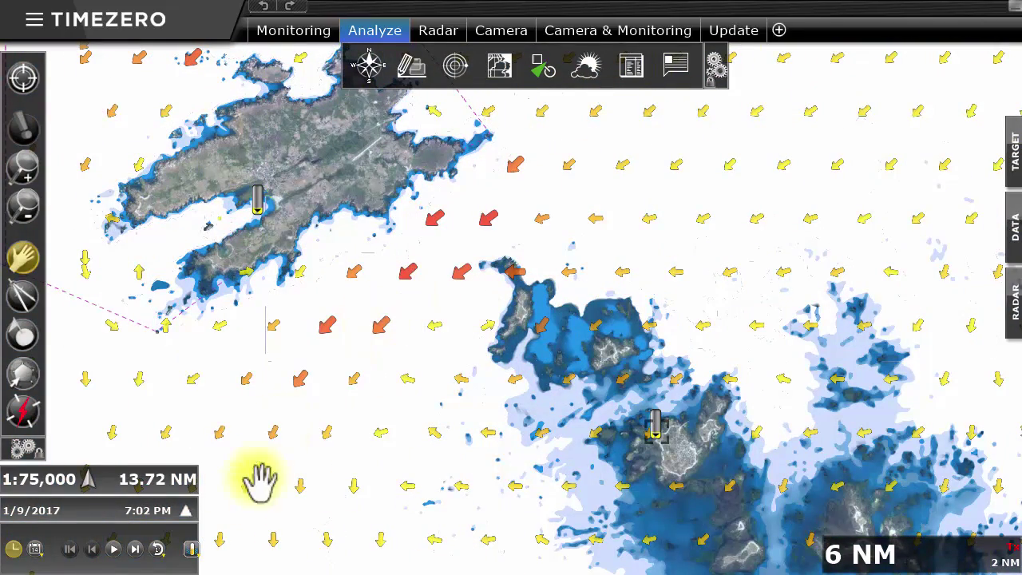
- Scrub the timeline to watch currents, then view the ILE DE MOLENE tide curve at 3:10 PM
left_click(185, 513)
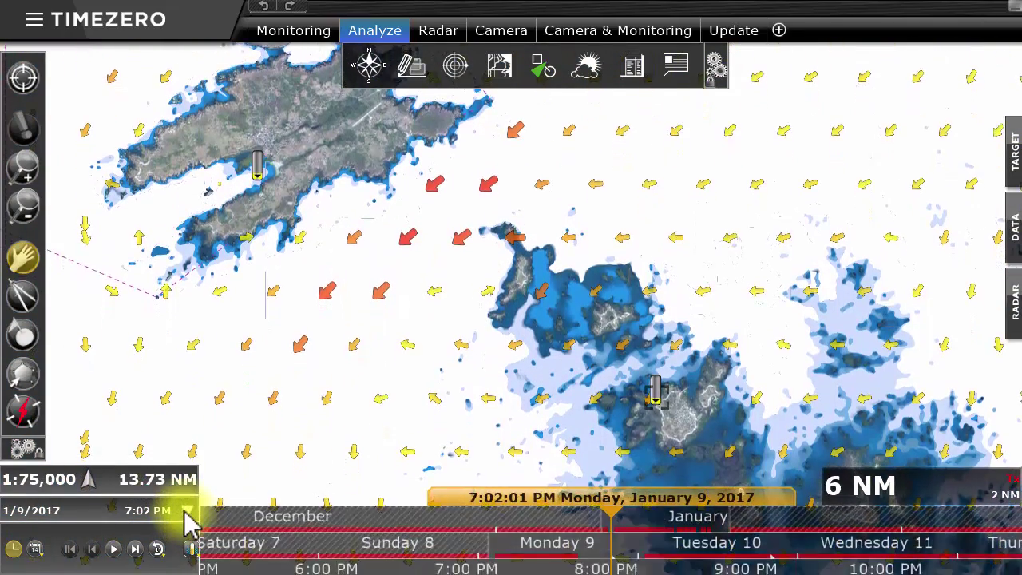
left_click_drag(567, 540, 543, 540)
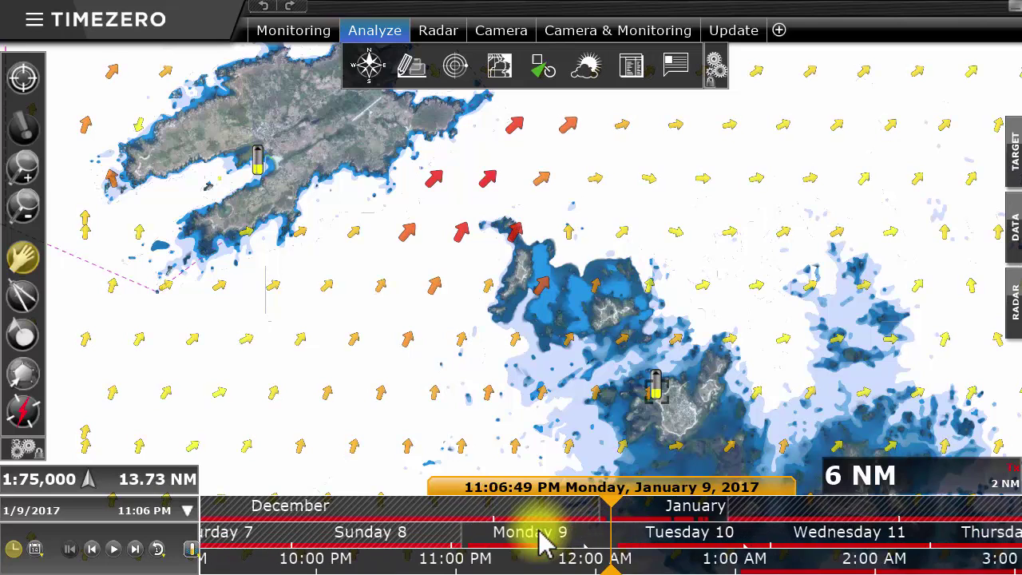
left_click(656, 391)
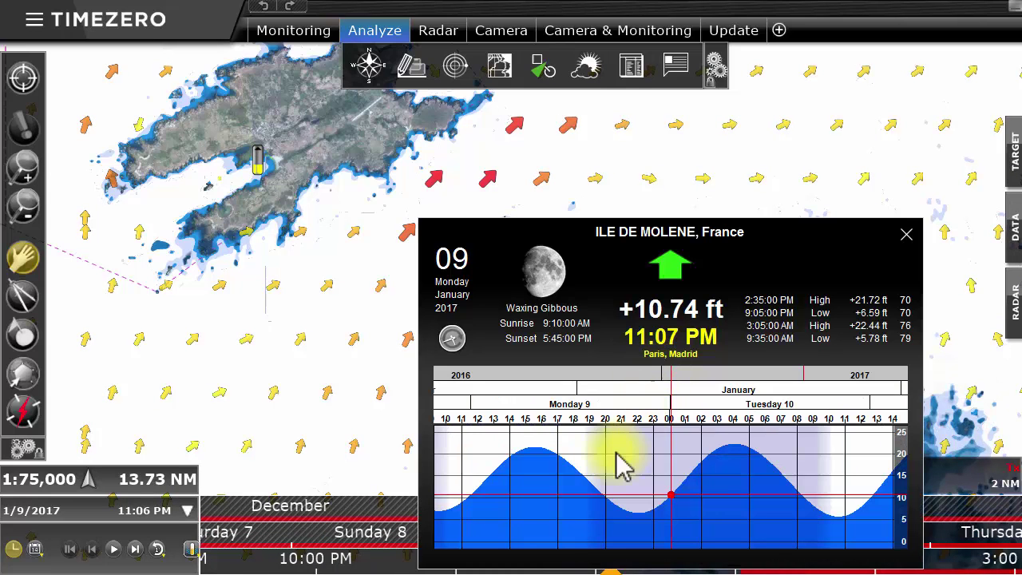
left_click_drag(607, 479, 543, 499)
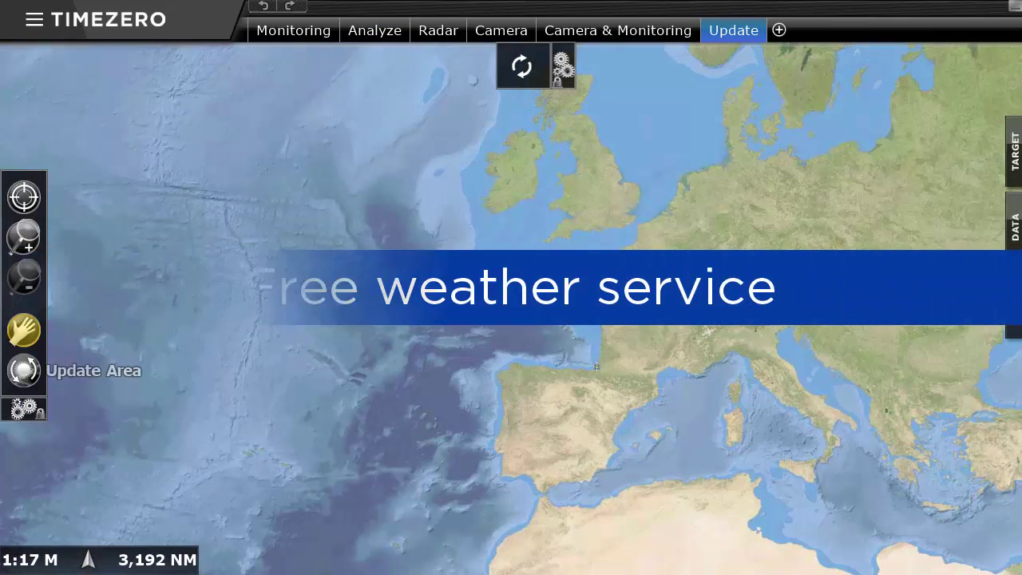
- Outline western Europe as the weather update area and start the Weather Update Wizard
left_click(24, 370)
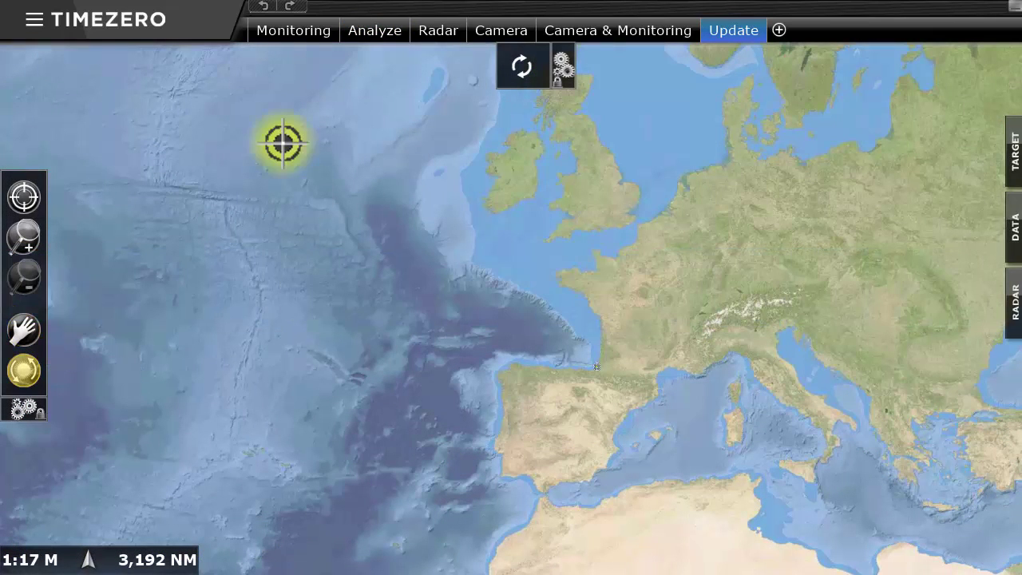
left_click_drag(270, 104, 737, 469)
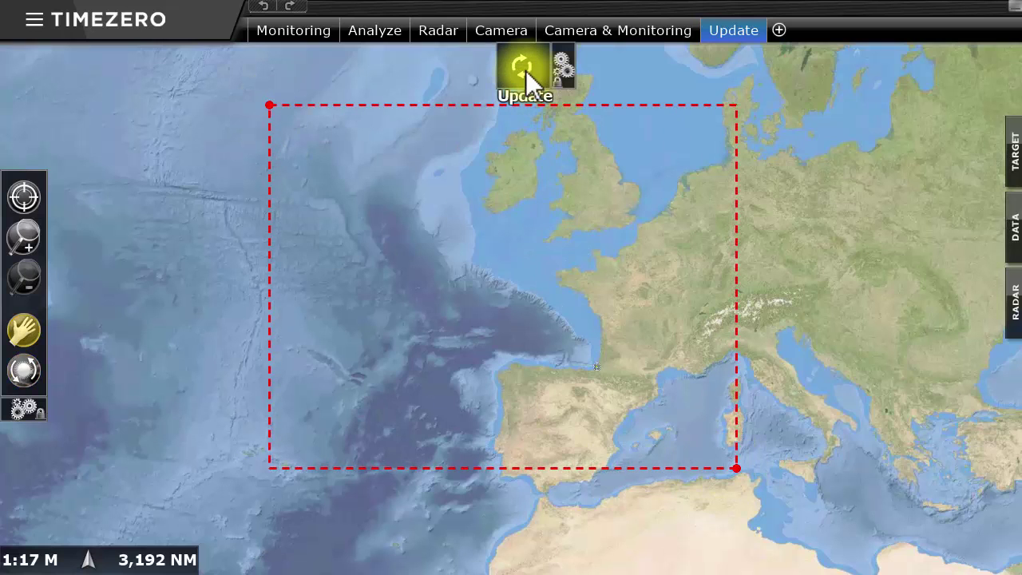
left_click(527, 77)
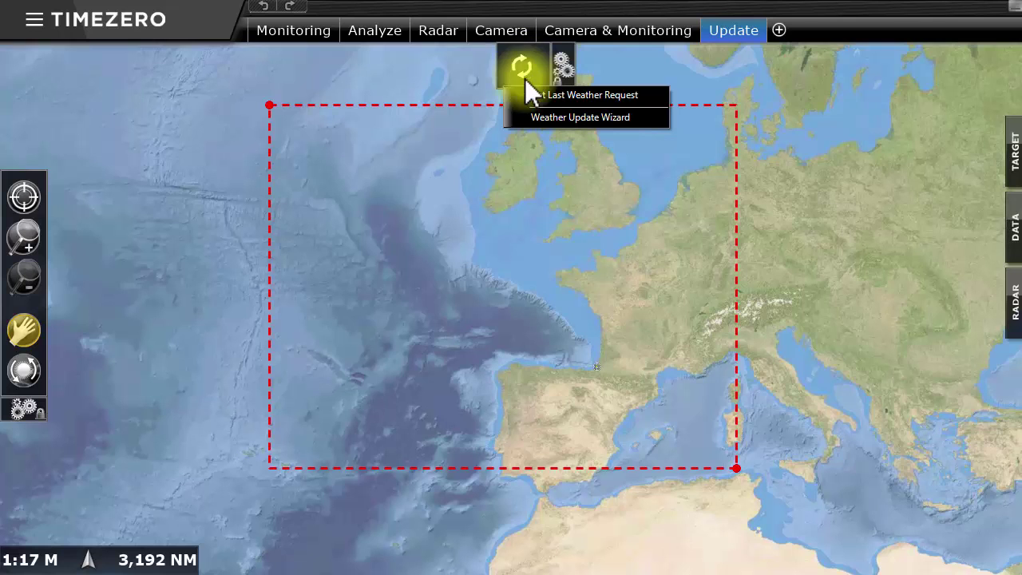
left_click(652, 121)
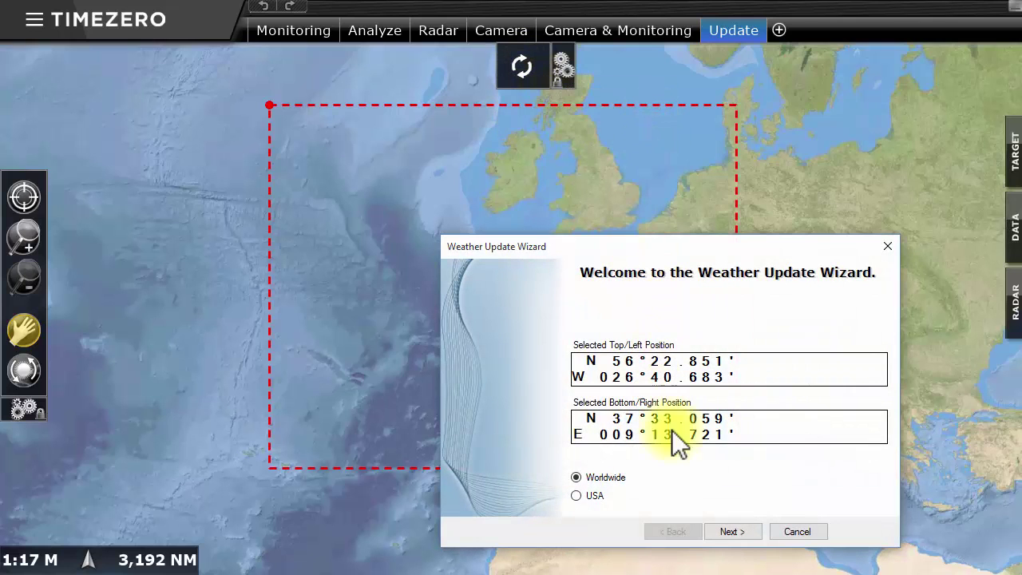
- Download a 16-day forecast with Pressure and Wave layers and display it on the Analyze chart
left_click(757, 541)
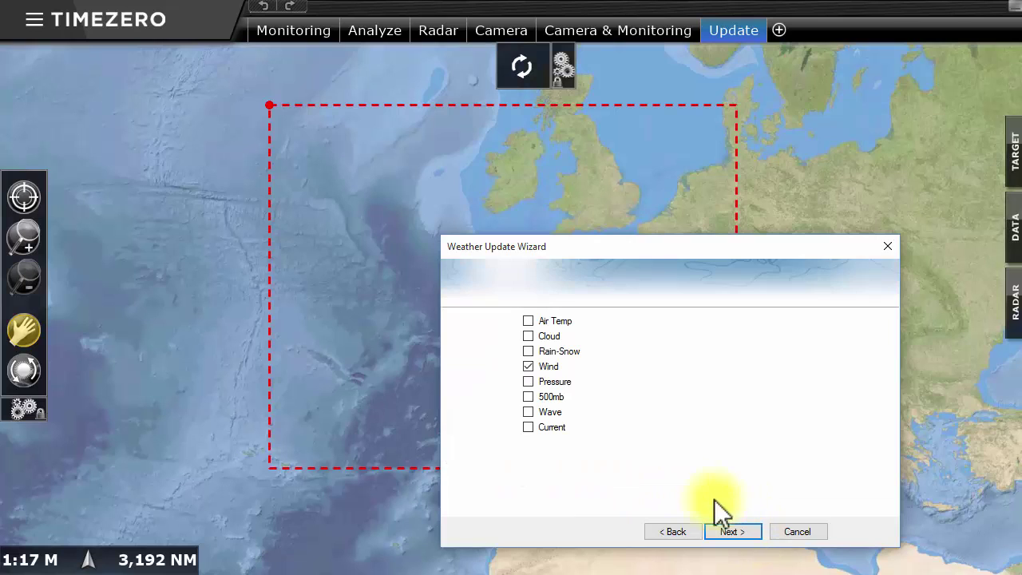
left_click(528, 382)
left_click(528, 412)
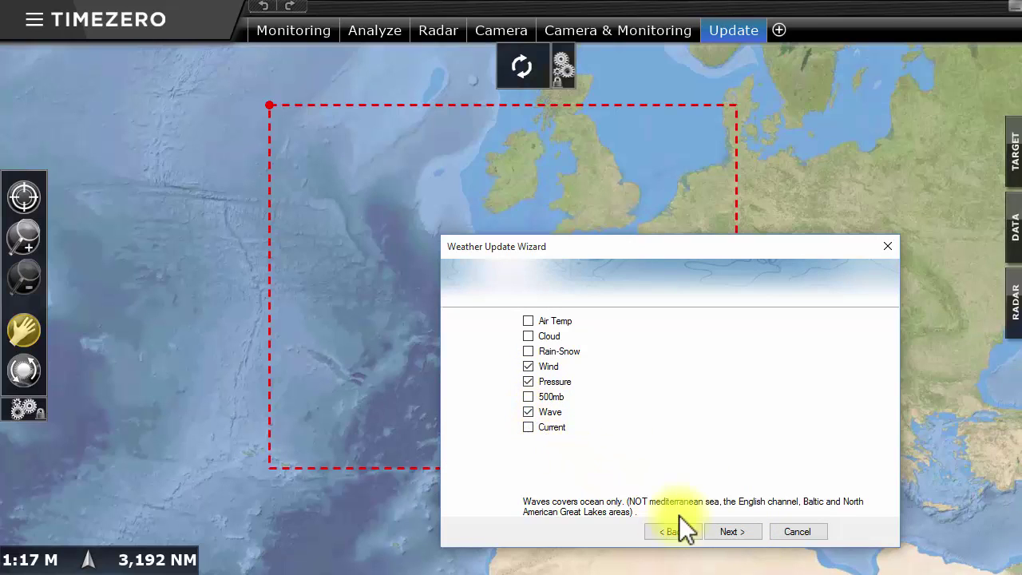
left_click(745, 532)
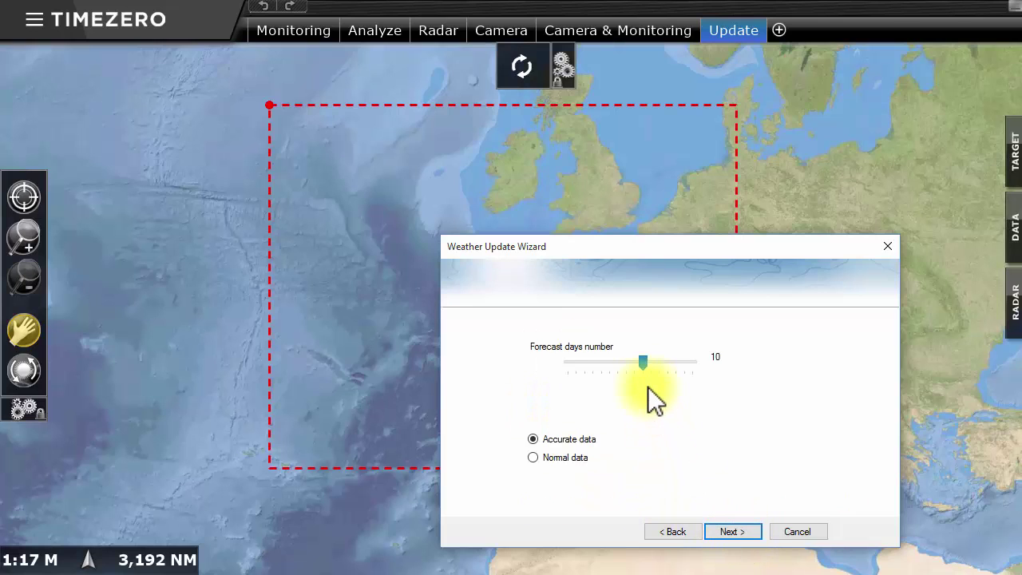
left_click_drag(649, 361, 692, 367)
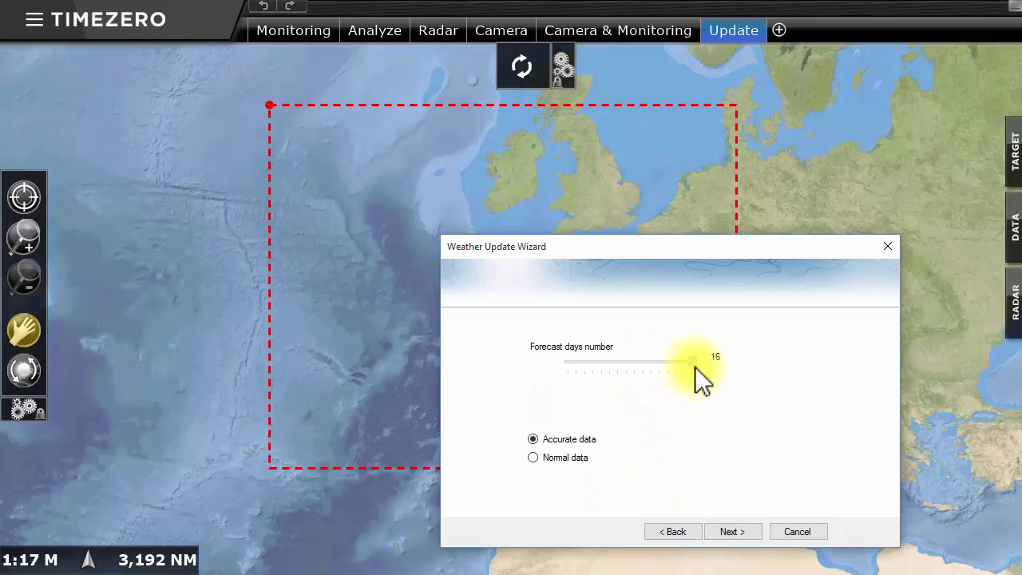
left_click(731, 528)
left_click(732, 531)
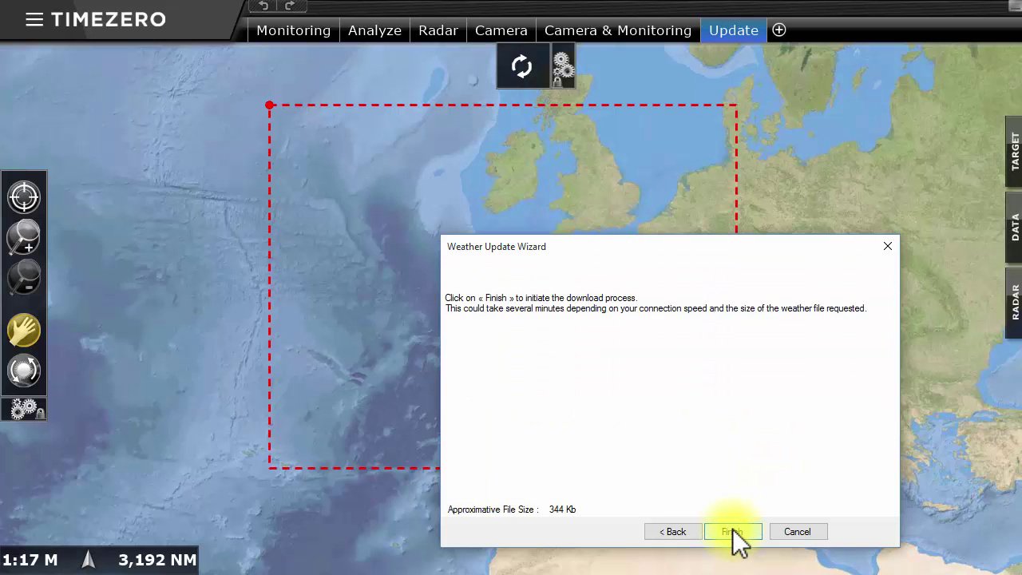
left_click(732, 532)
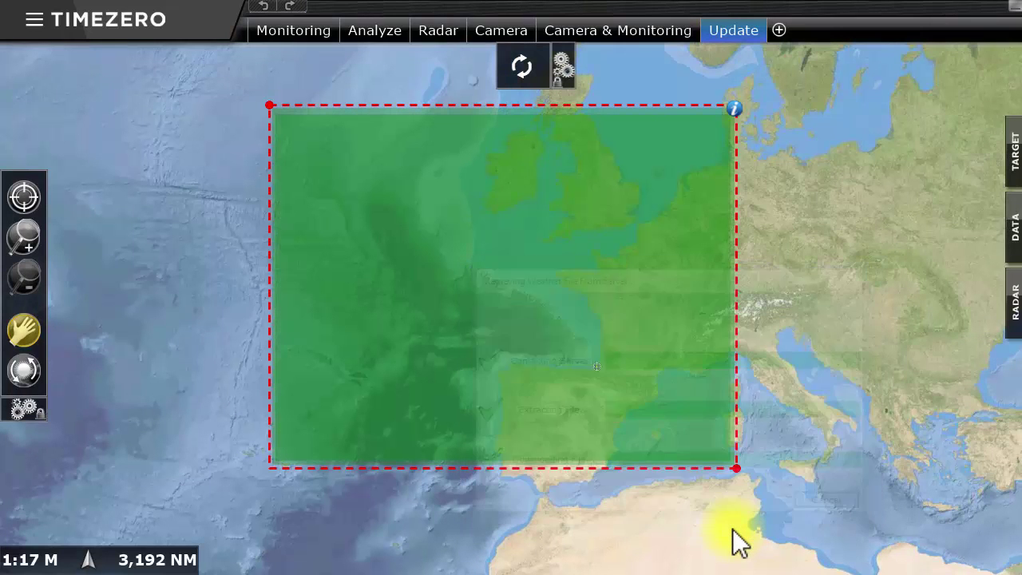
left_click(375, 32)
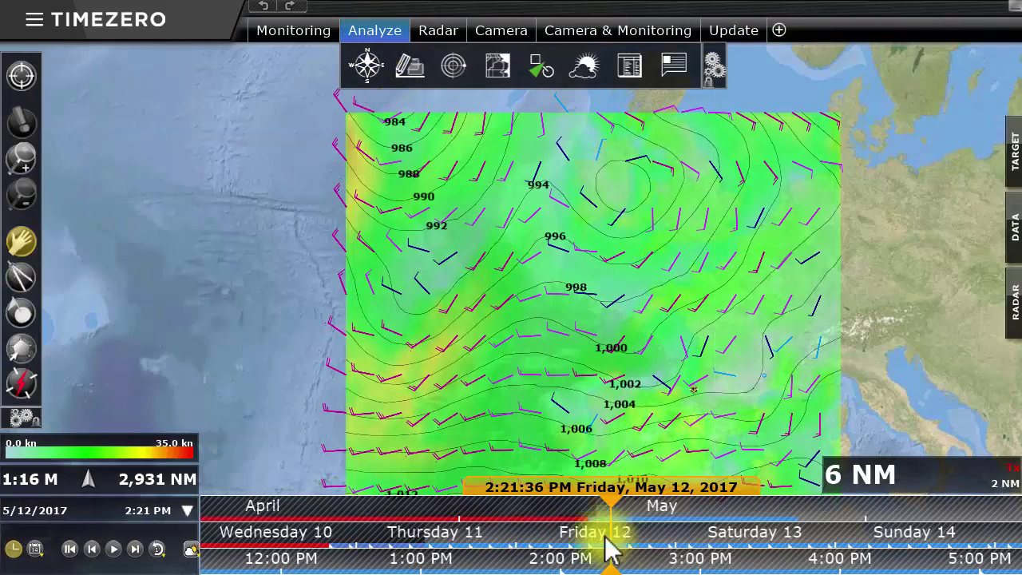